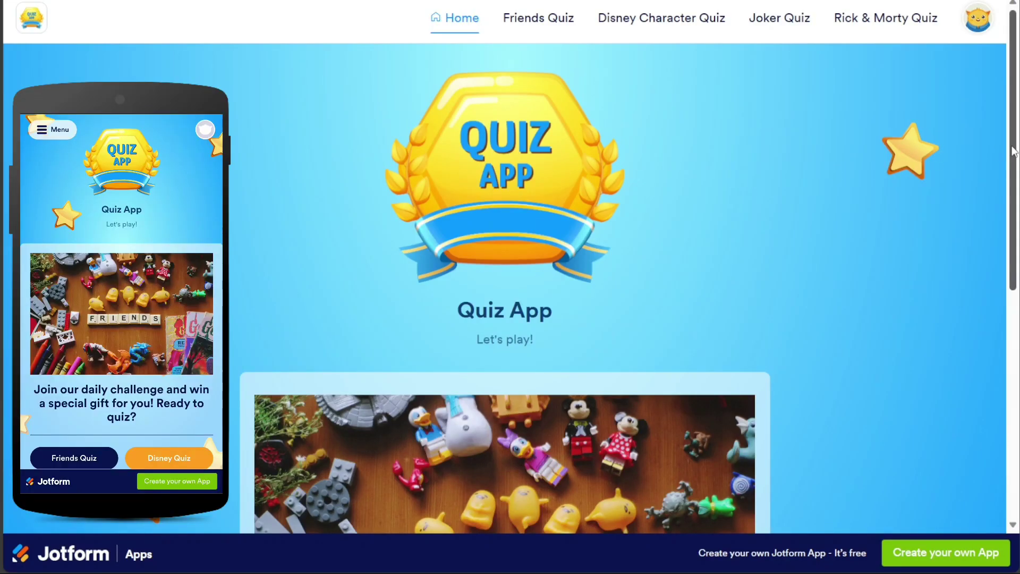
# Start the Rick and Morty Trivia quiz and answer 'I am in great pain, please help me'
pyautogui.moveTo(1013, 152)
pyautogui.mouseDown()
pyautogui.moveTo(1003, 271)
pyautogui.moveTo(995, 157)
pyautogui.mouseUp()
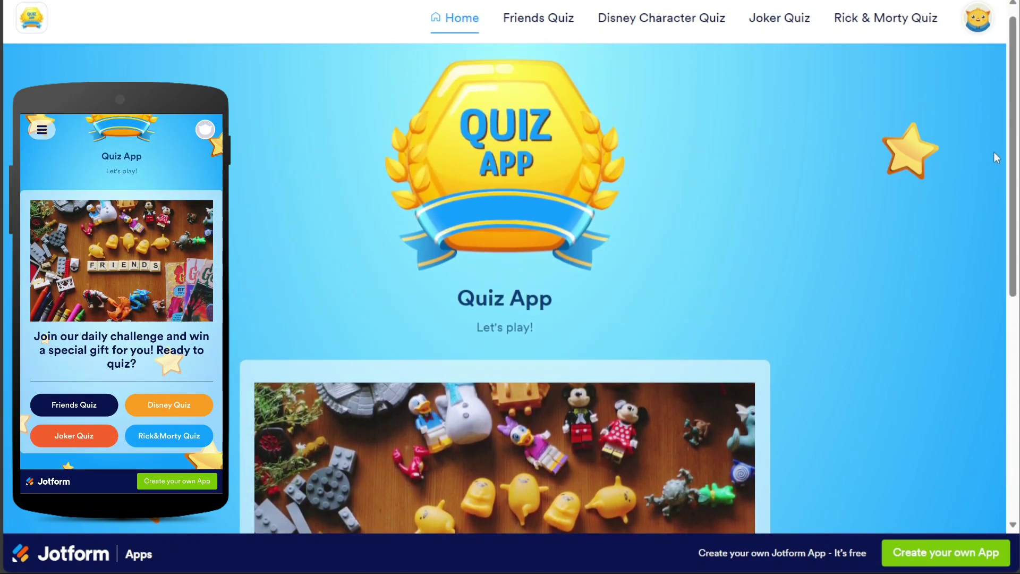
pyautogui.click(880, 24)
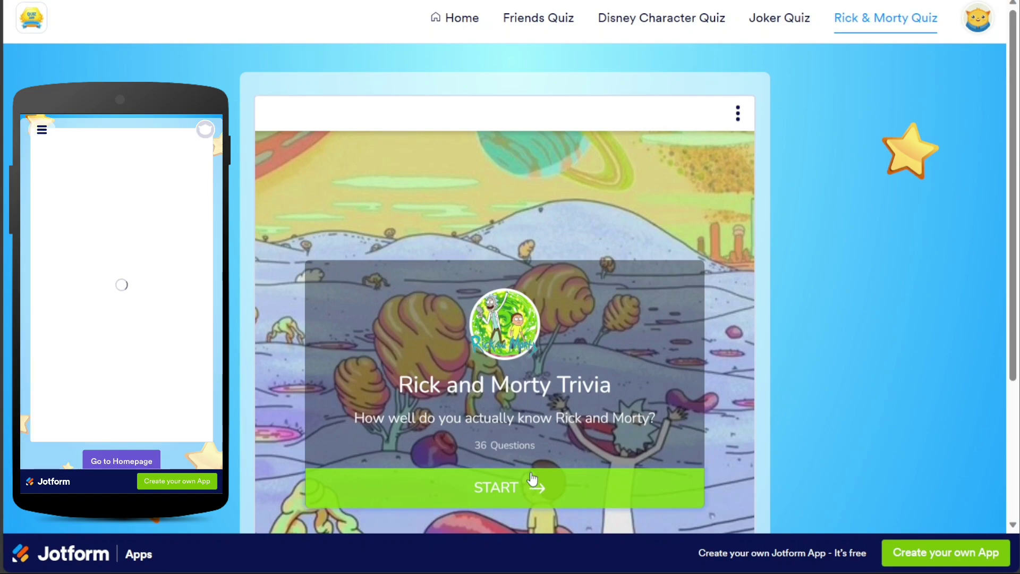
pyautogui.click(532, 480)
pyautogui.click(483, 384)
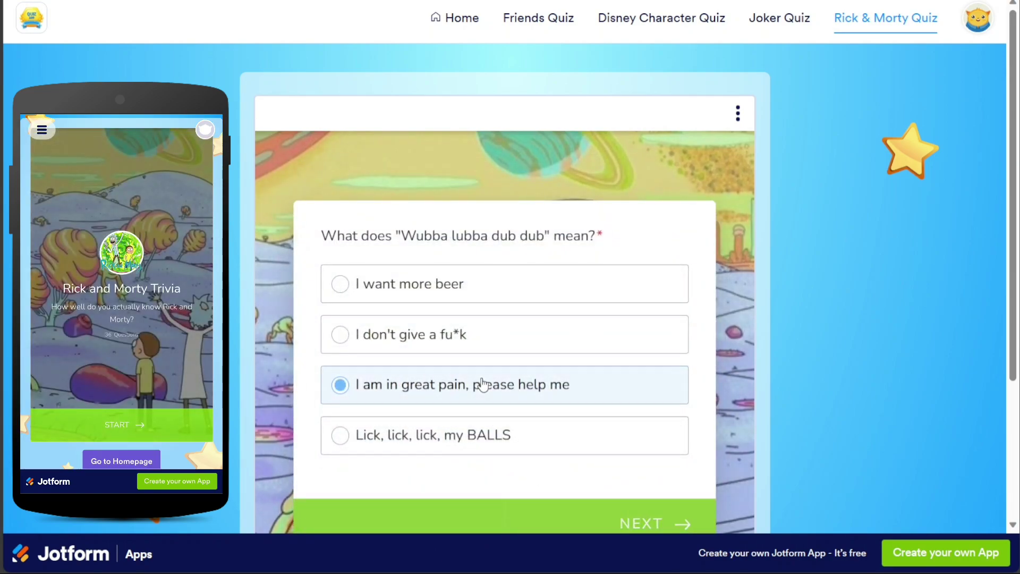
pyautogui.click(649, 507)
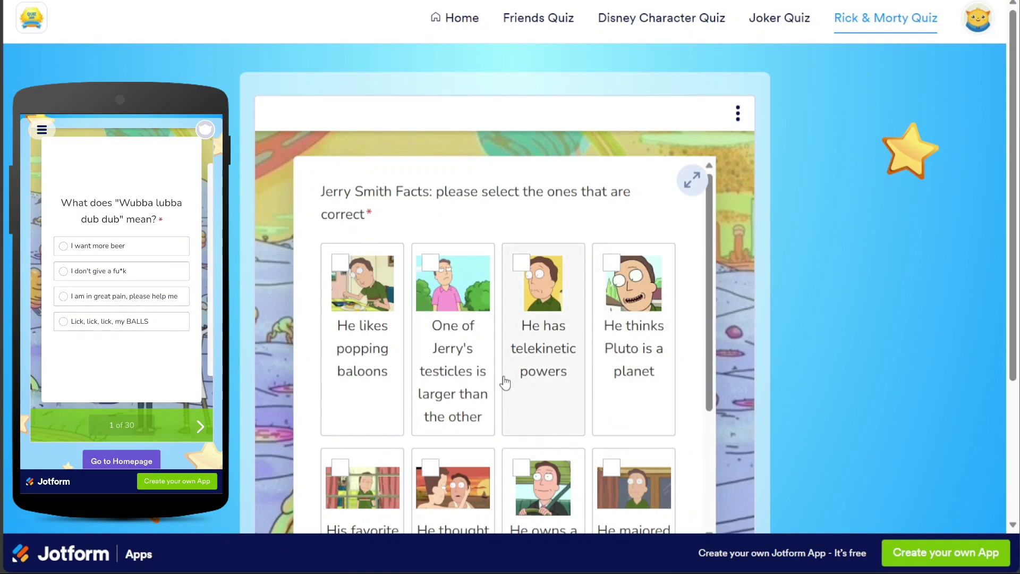
# Tick the 'He thinks Pluto is a planet' Jerry fact and advance to the correct-answer card
pyautogui.click(603, 363)
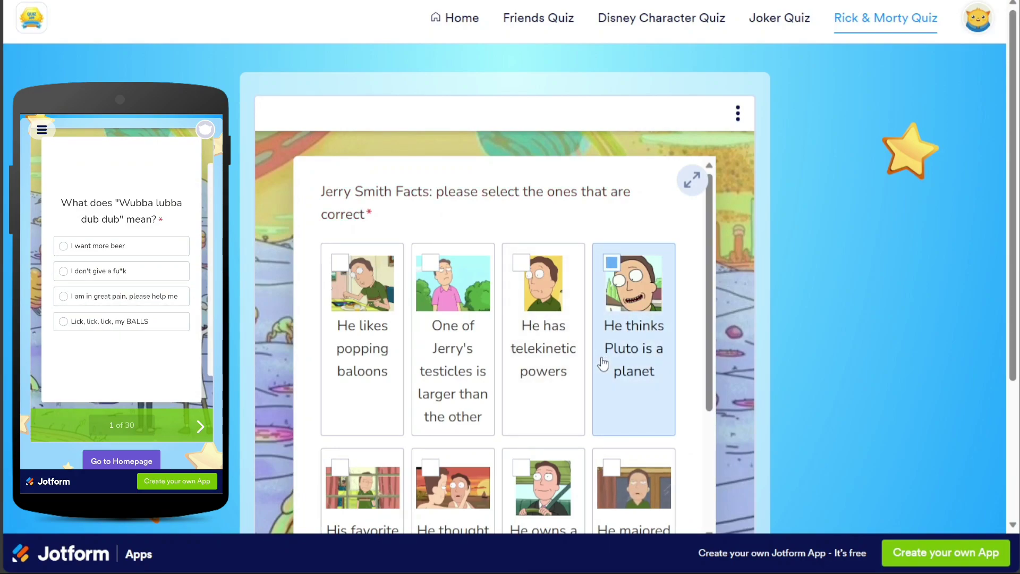
pyautogui.moveTo(710, 380); pyautogui.dragTo(712, 514)
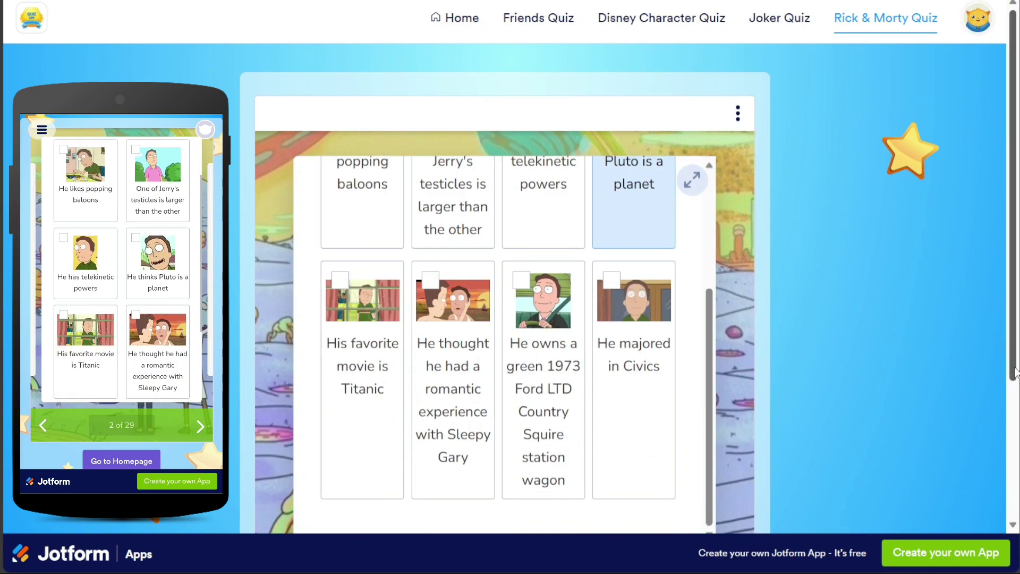
pyautogui.moveTo(1012, 381); pyautogui.dragTo(1013, 466)
pyautogui.click(667, 452)
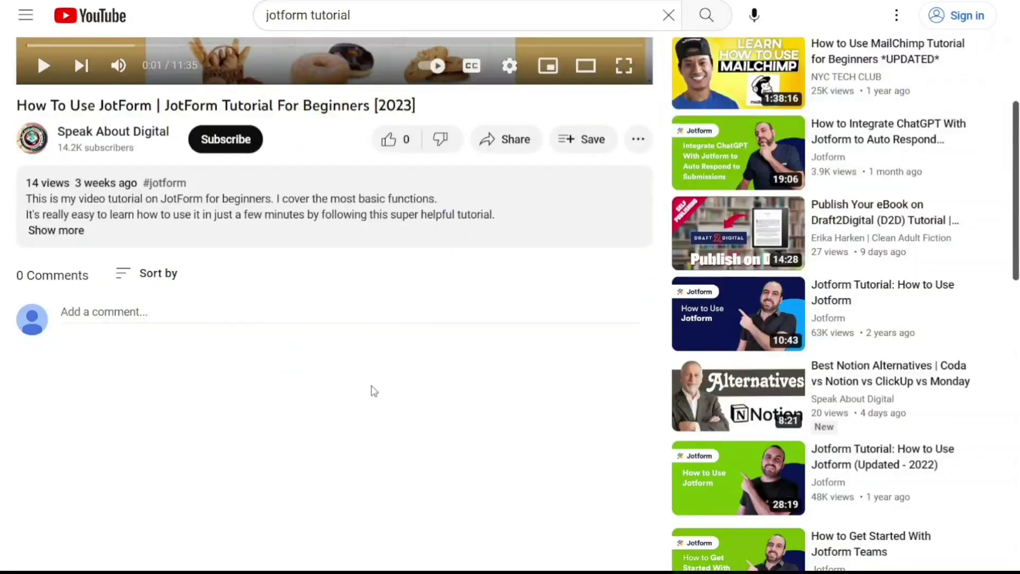
# Expand the video description and follow its bit.ly link to the Jotform sign-up page
pyautogui.click(66, 231)
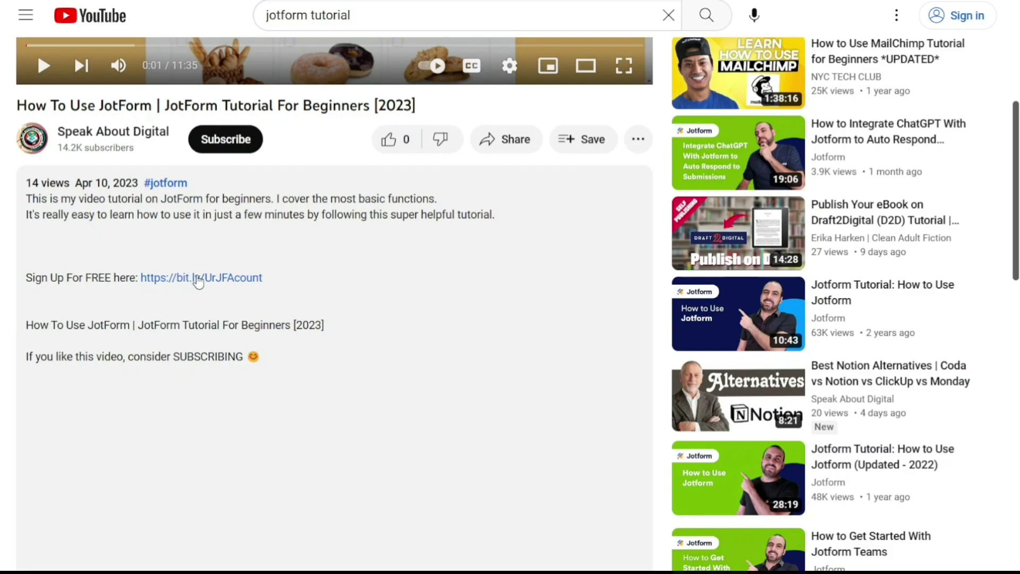
pyautogui.click(204, 282)
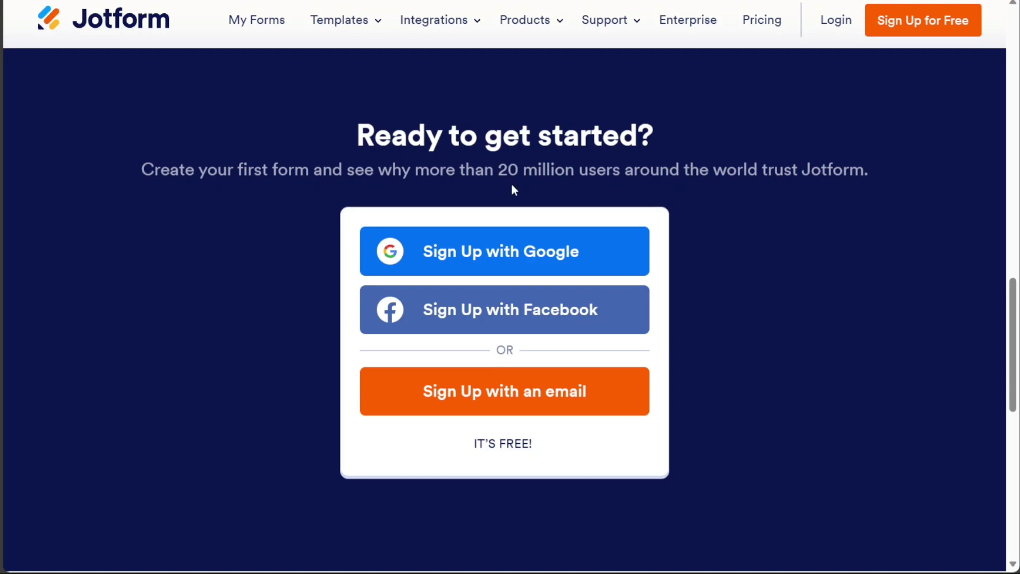
pyautogui.moveTo(528, 33)
pyautogui.moveTo(355, 142); pyautogui.dragTo(648, 136)
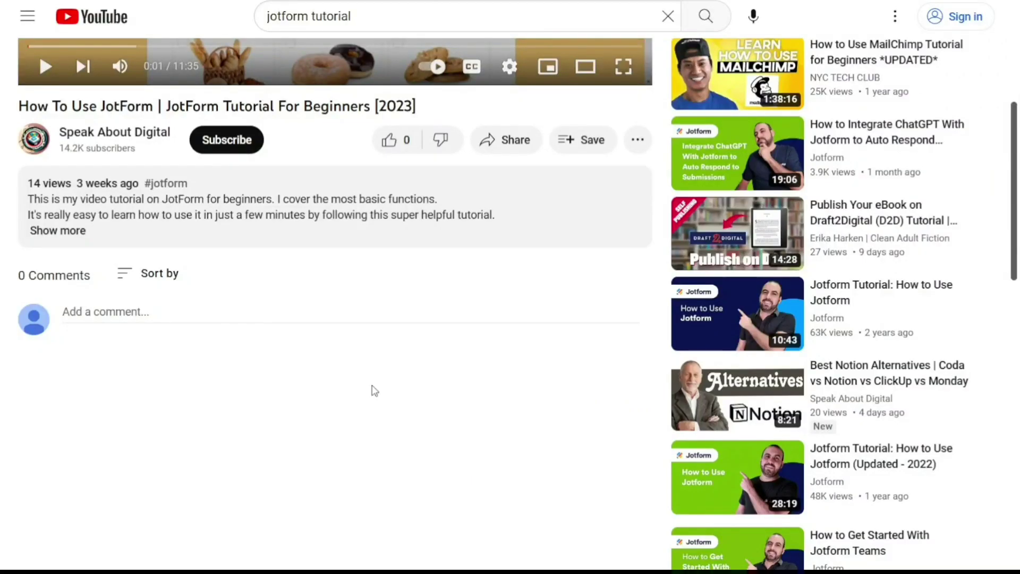
# Expand the YouTube tutorial's full description
pyautogui.click(69, 231)
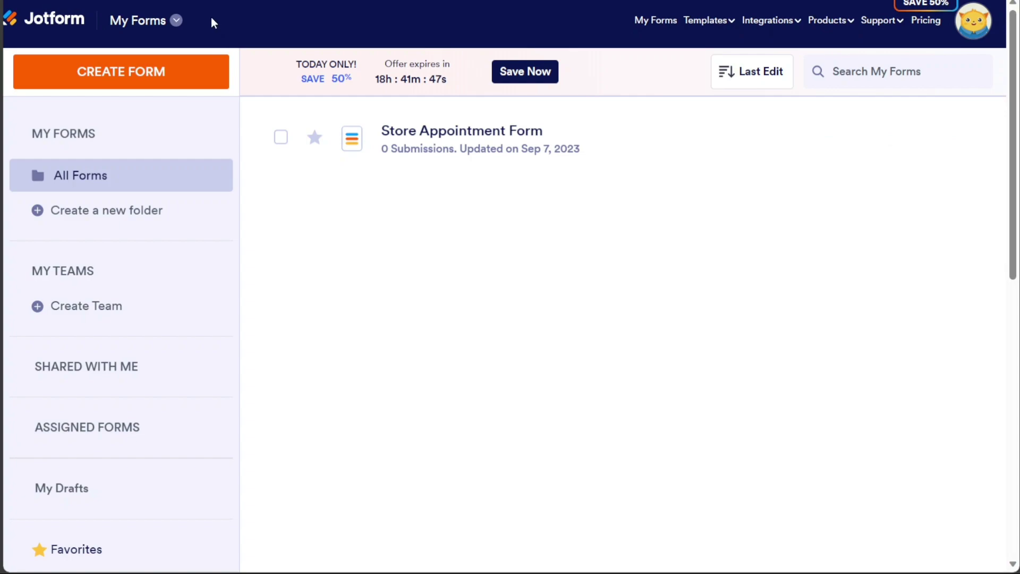
# Switch from My Forms to the My Apps workspace via the header dropdown
pyautogui.click(159, 26)
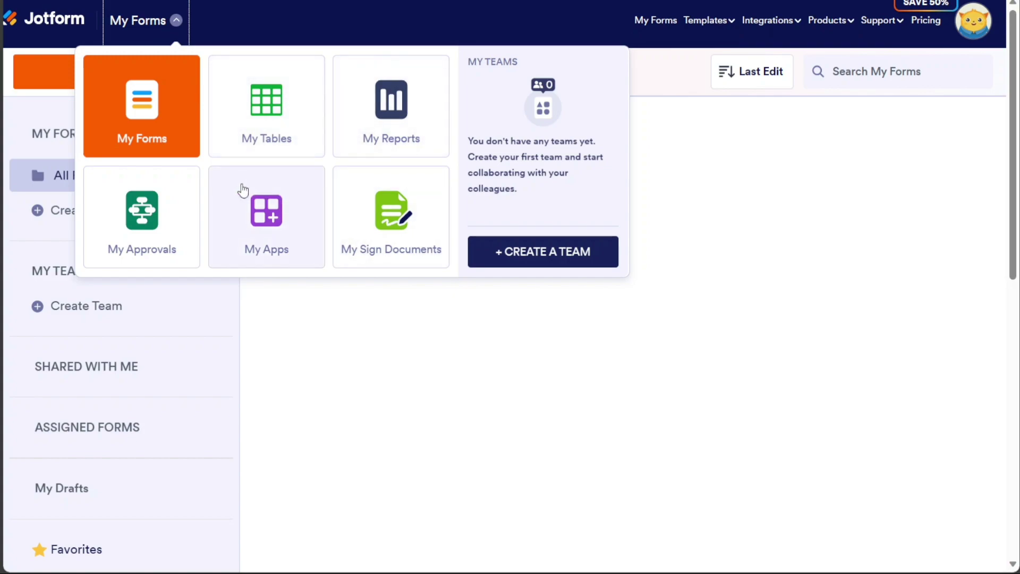
pyautogui.click(260, 237)
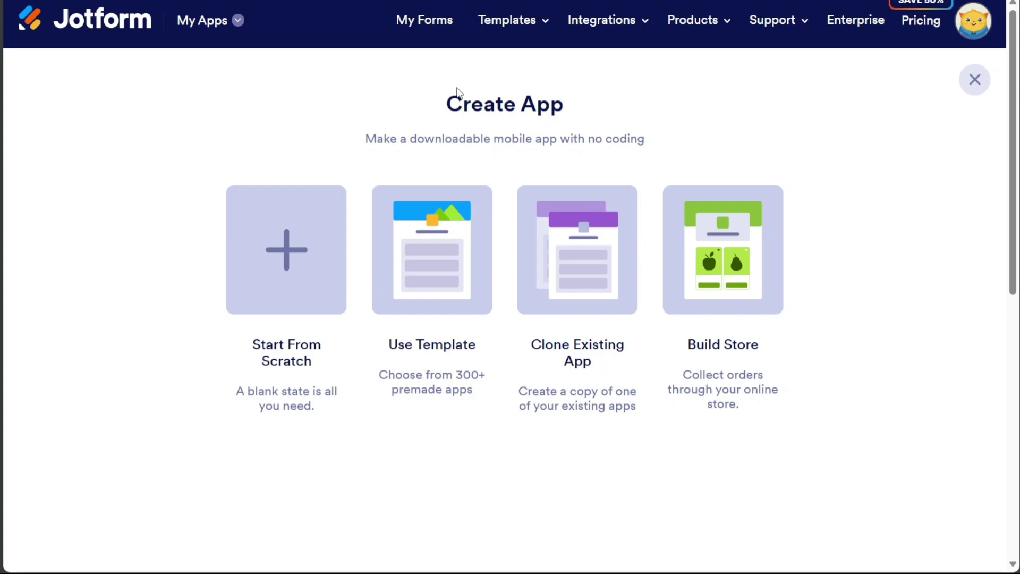
# Choose Use Template on the Create App screen to reach the template gallery
pyautogui.moveTo(447, 96); pyautogui.dragTo(581, 105)
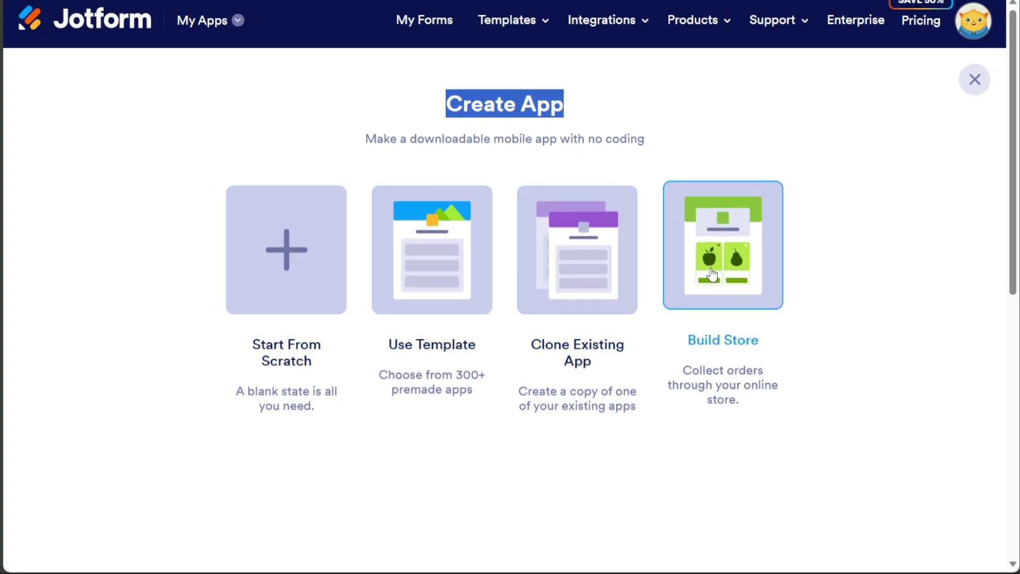
pyautogui.click(600, 111)
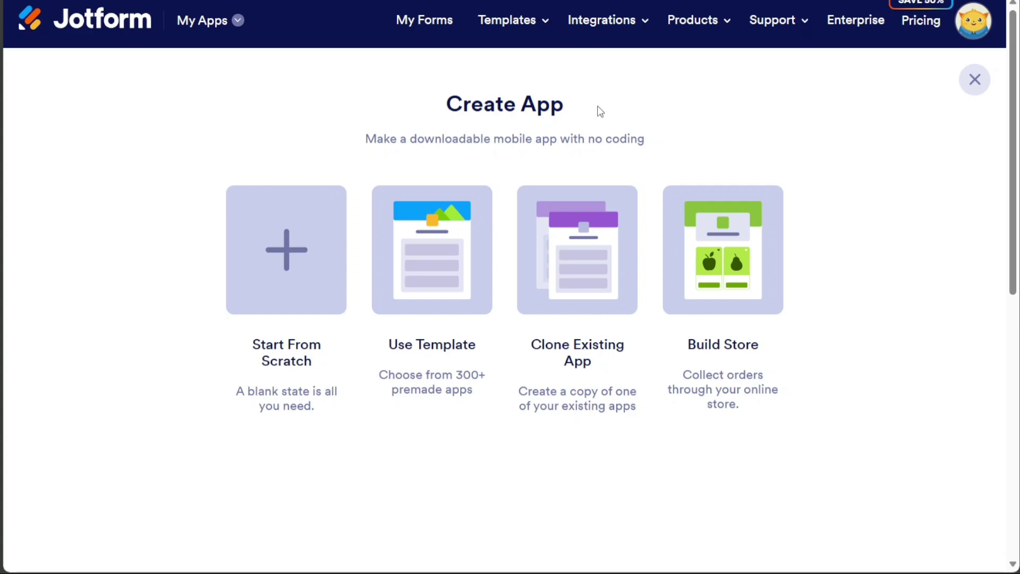
pyautogui.click(452, 253)
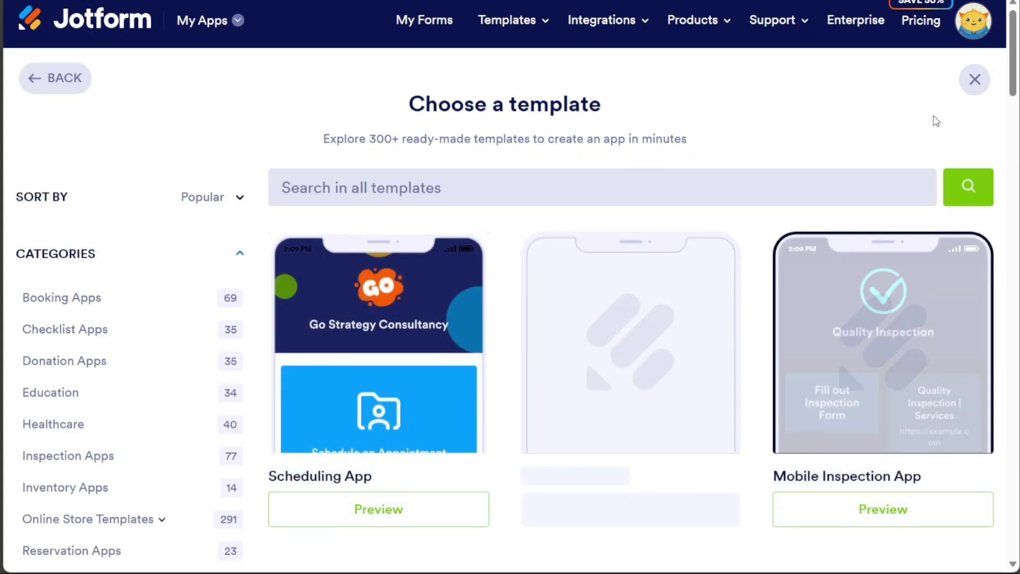
# Search the app templates for 'Quiz'
pyautogui.moveTo(1012, 81); pyautogui.dragTo(993, 74)
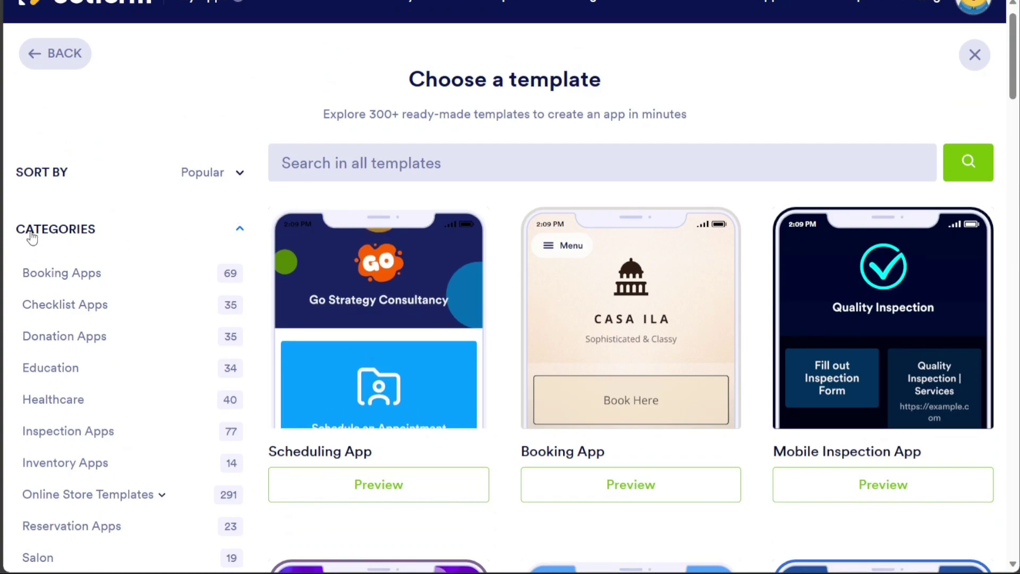
pyautogui.click(58, 232)
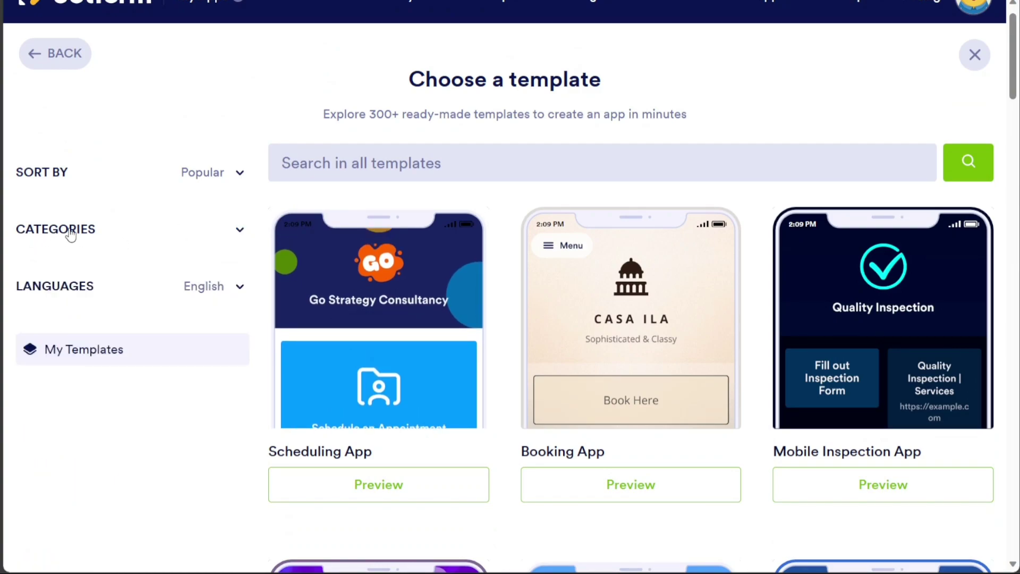
pyautogui.click(71, 234)
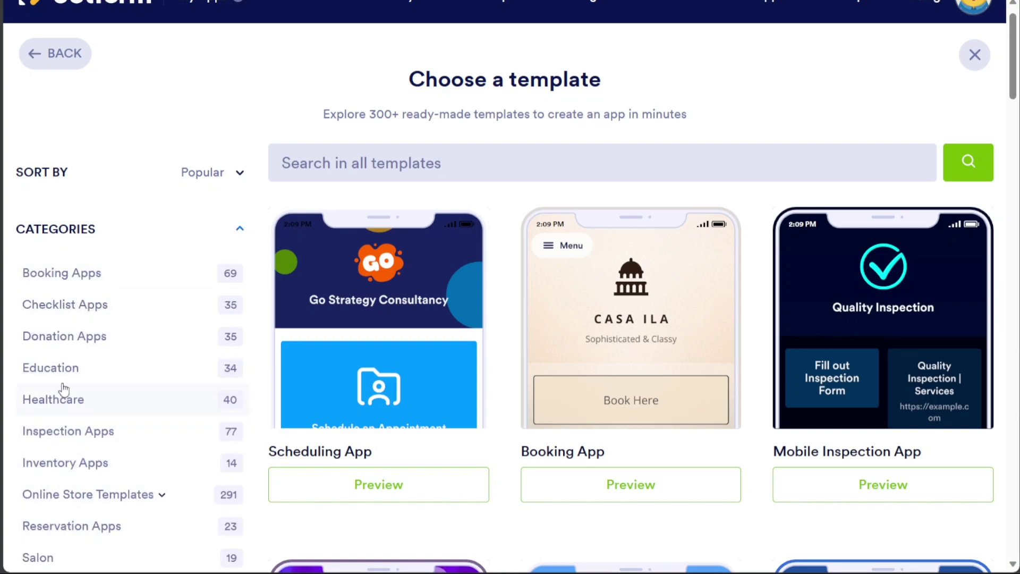
pyautogui.click(344, 169)
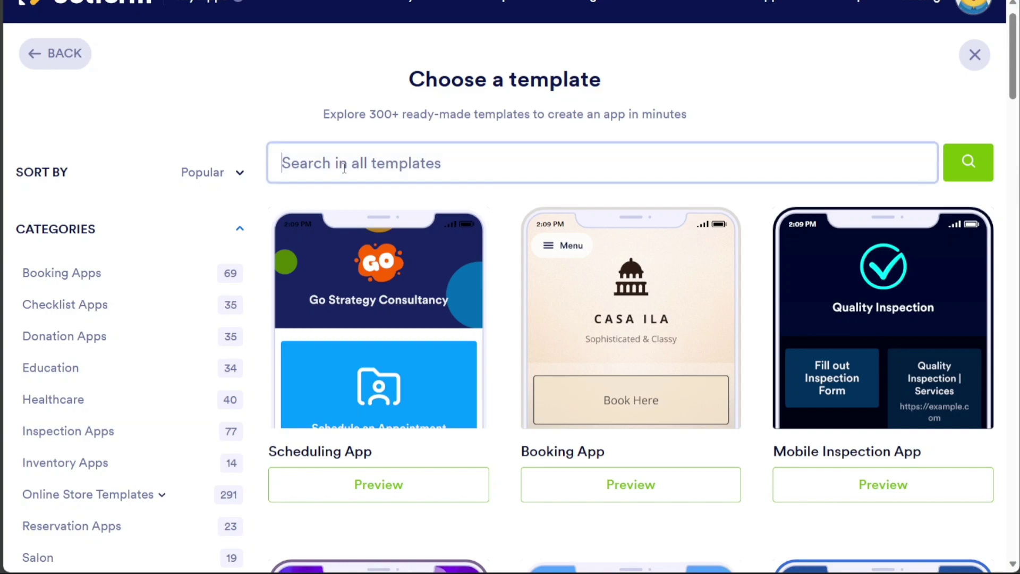
pyautogui.write('Quiz')
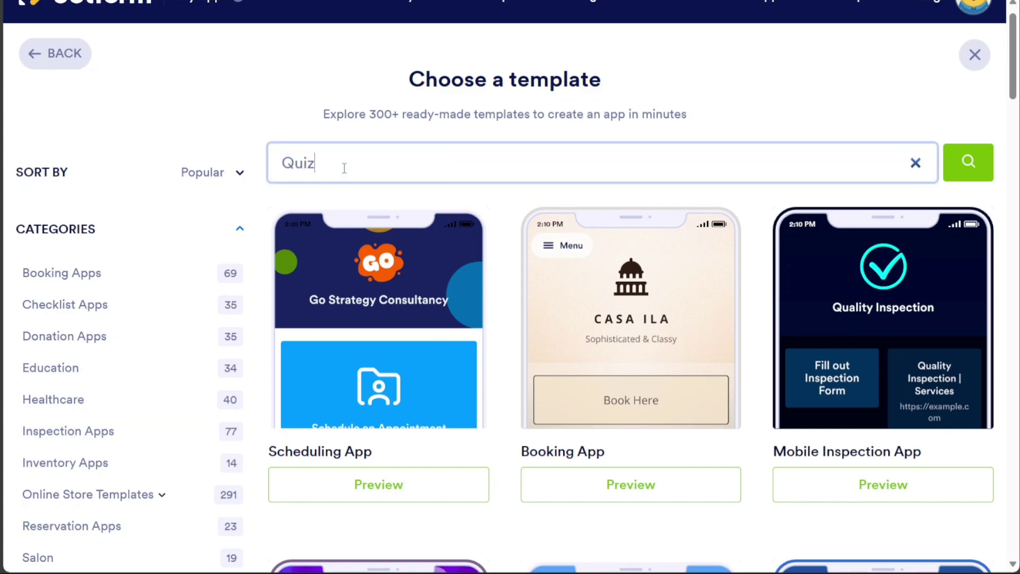
pyautogui.click(971, 161)
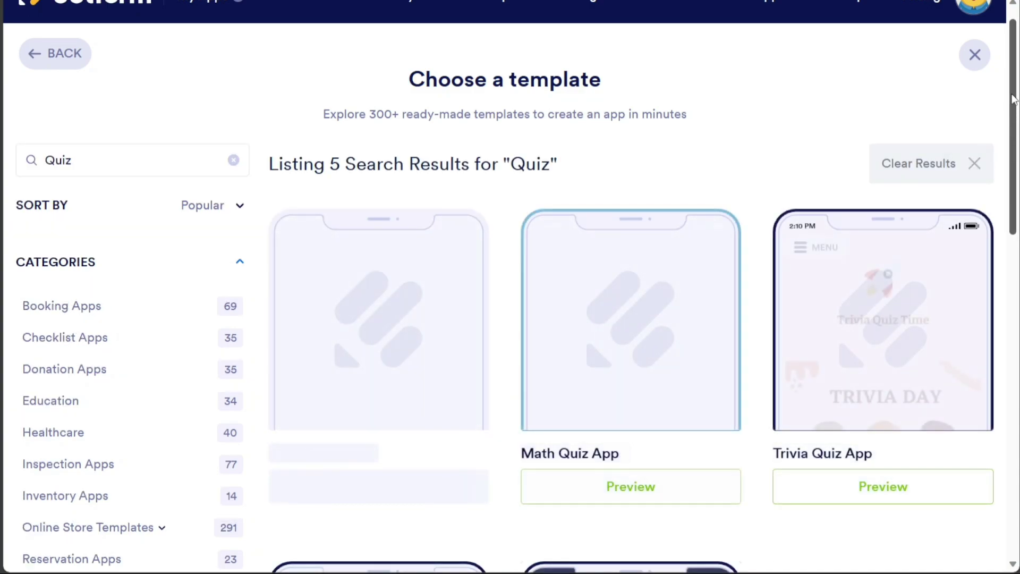
# Open the preview of the Quiz App template from the 5 results
pyautogui.scroll(-1, 1013, 113)
pyautogui.moveTo(1012, 113); pyautogui.dragTo(1002, 149)
pyautogui.moveTo(637, 223)
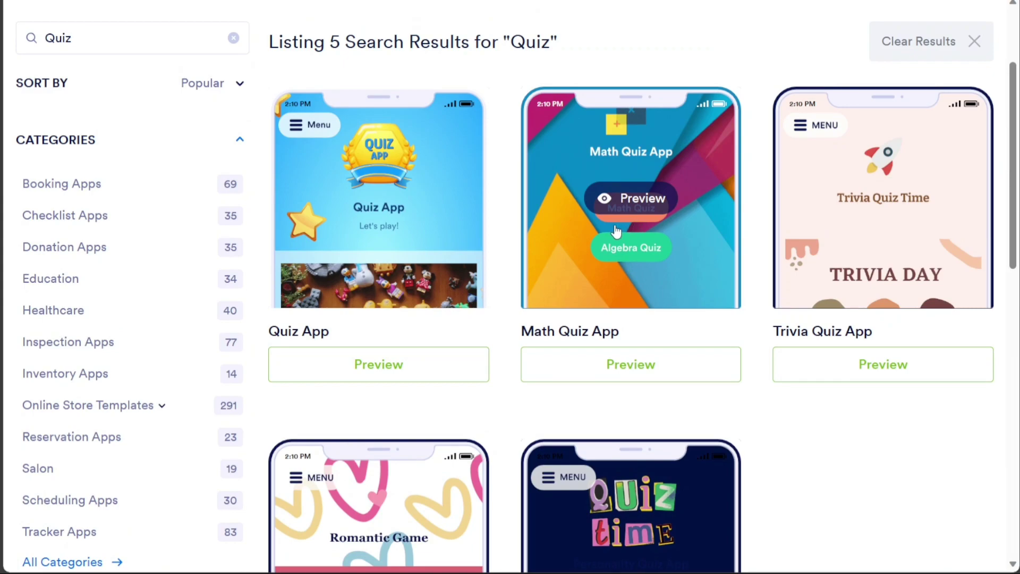
pyautogui.moveTo(340, 279)
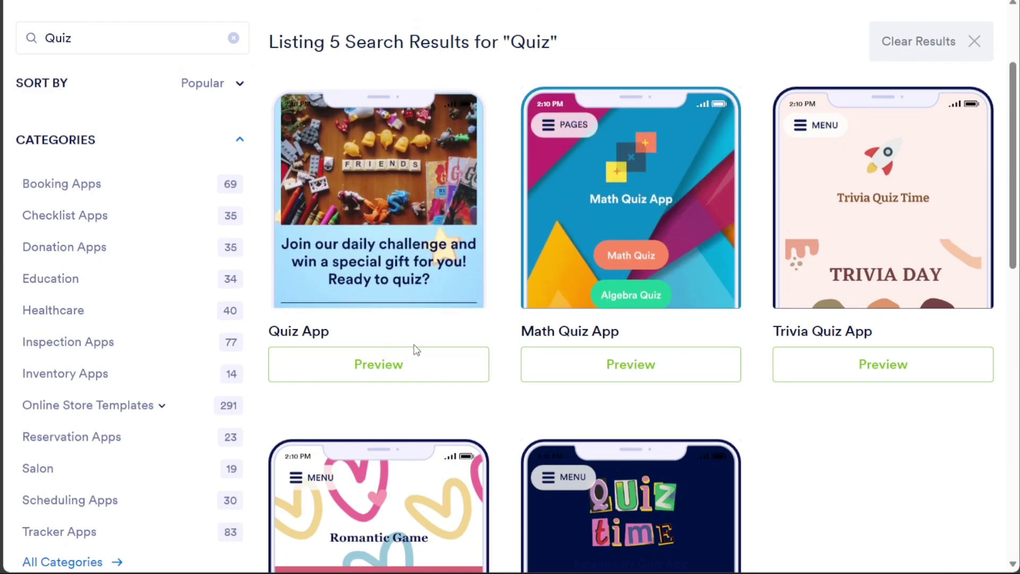
pyautogui.click(368, 365)
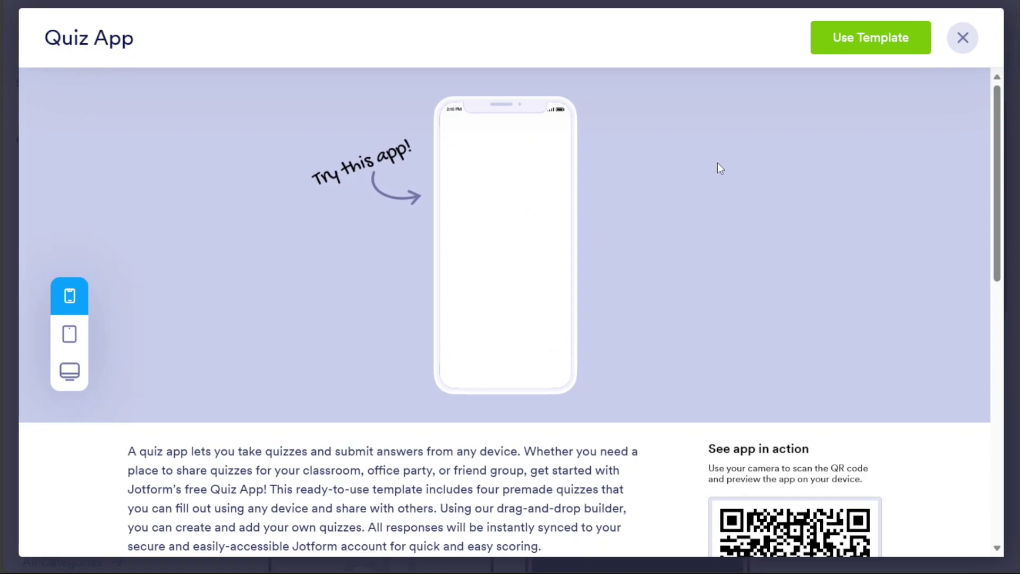
# Use the Quiz App template to create the app in App Builder
pyautogui.click(874, 46)
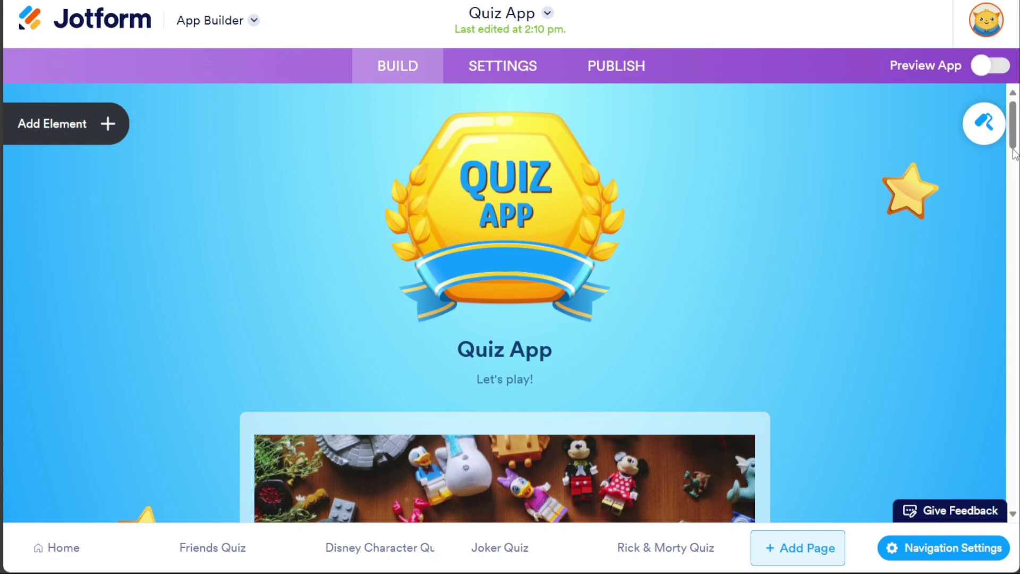
pyautogui.moveTo(1012, 142)
pyautogui.mouseDown()
pyautogui.moveTo(1011, 178)
pyautogui.moveTo(1008, 136)
pyautogui.mouseUp()
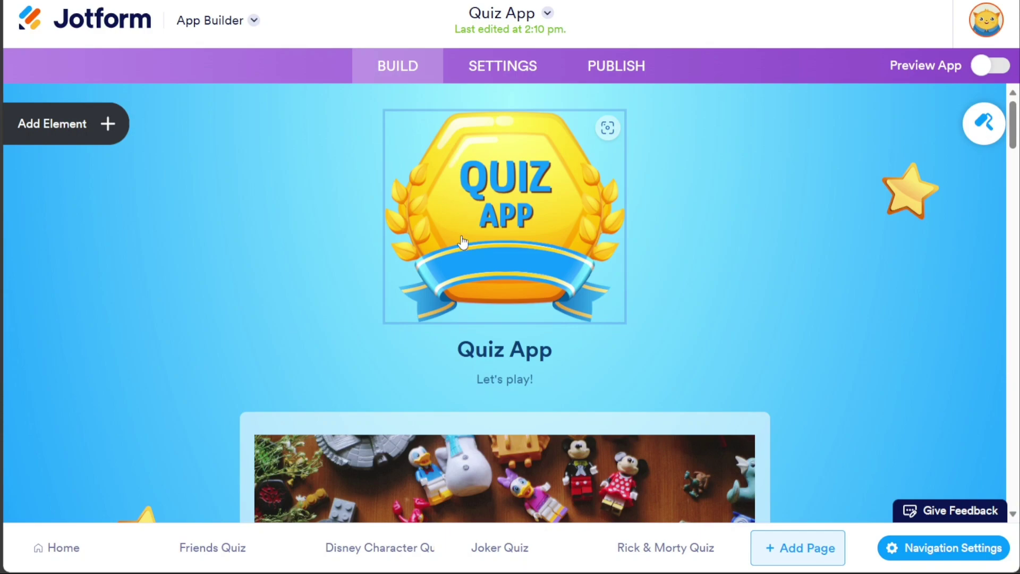
pyautogui.click(487, 349)
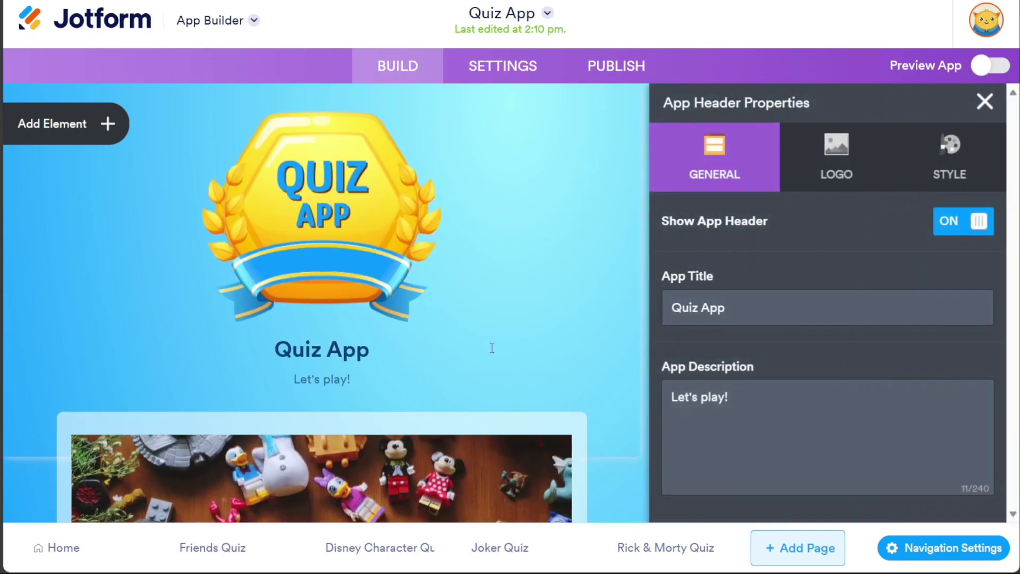
pyautogui.click(376, 263)
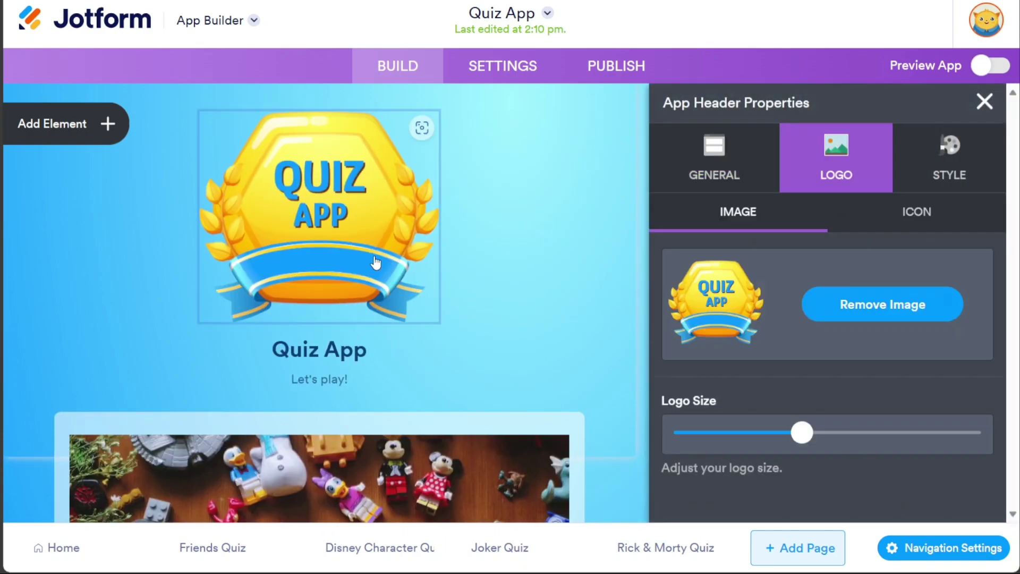
pyautogui.click(984, 102)
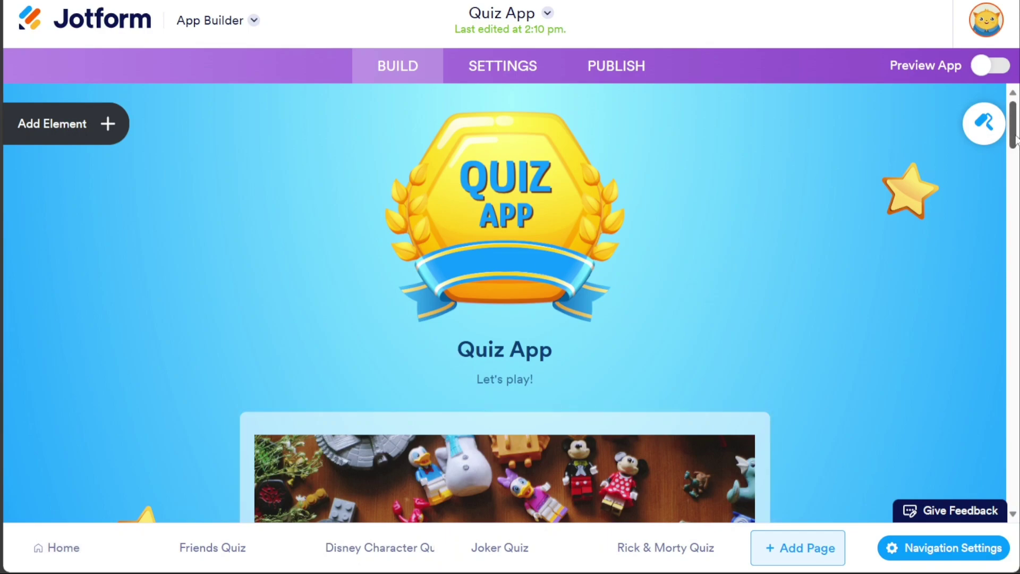
# Select the Rick&Morty Quiz button label, then go to the Disney Character Quiz page
pyautogui.moveTo(1015, 138); pyautogui.dragTo(1014, 193)
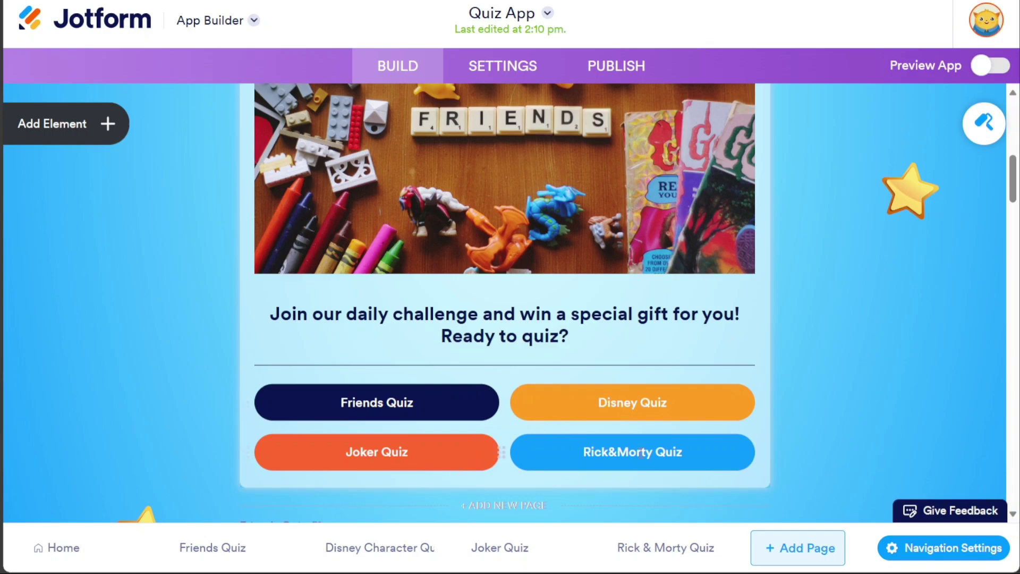
pyautogui.click(641, 452)
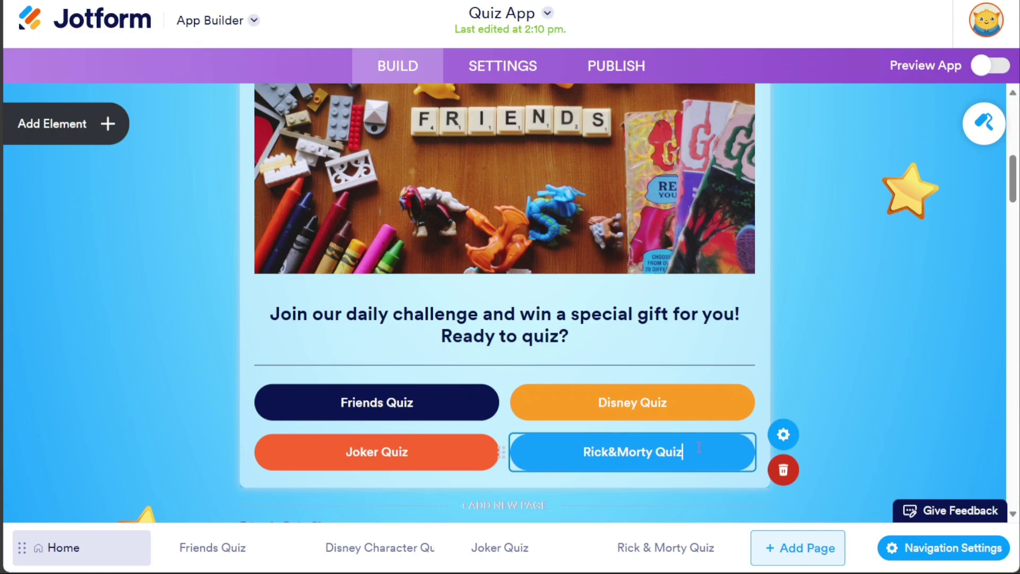
pyautogui.moveTo(682, 451); pyautogui.dragTo(584, 451)
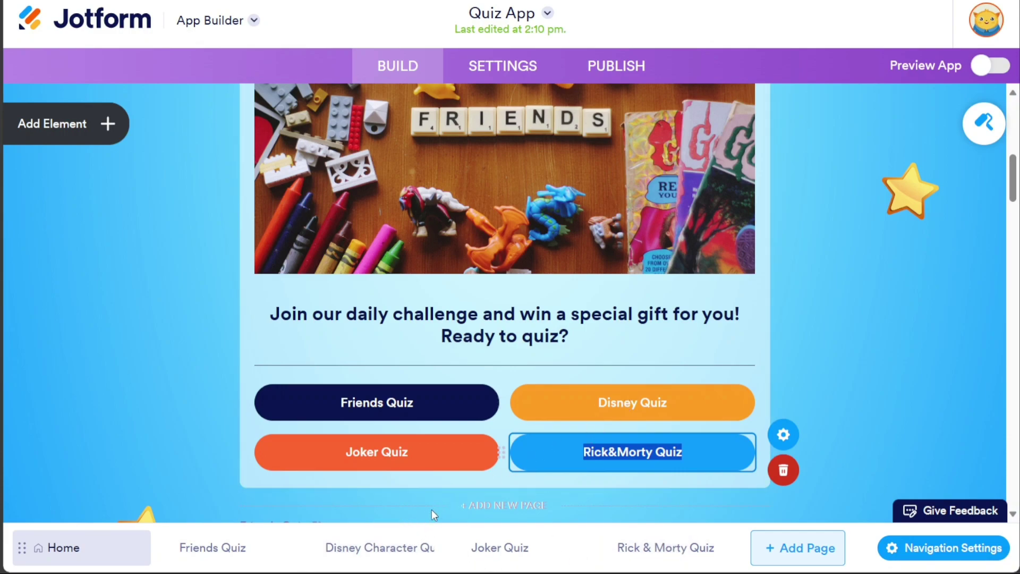
pyautogui.click(400, 547)
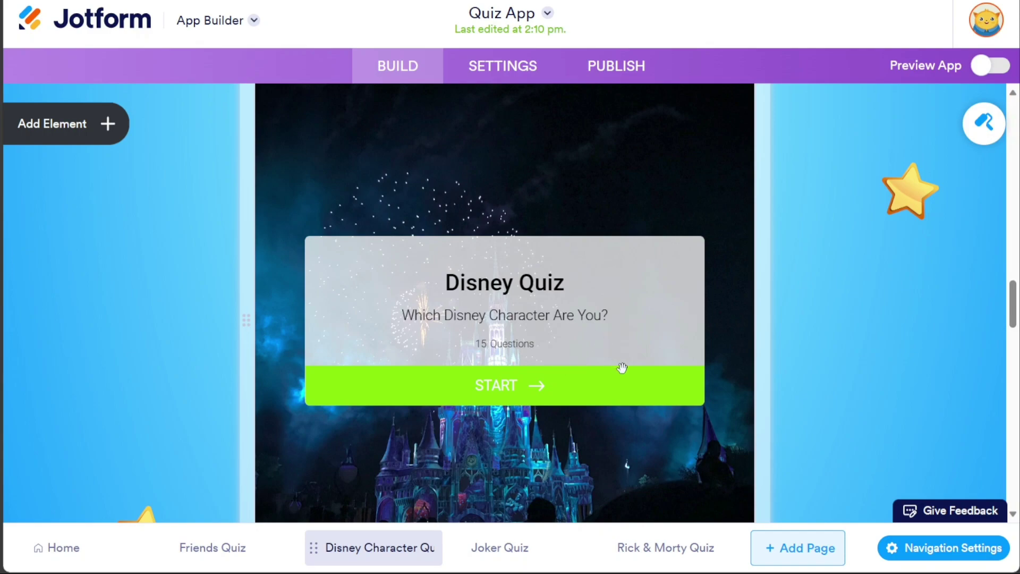
# Jump to the Rick & Morty Quiz page from the bottom navigation bar
pyautogui.click(628, 548)
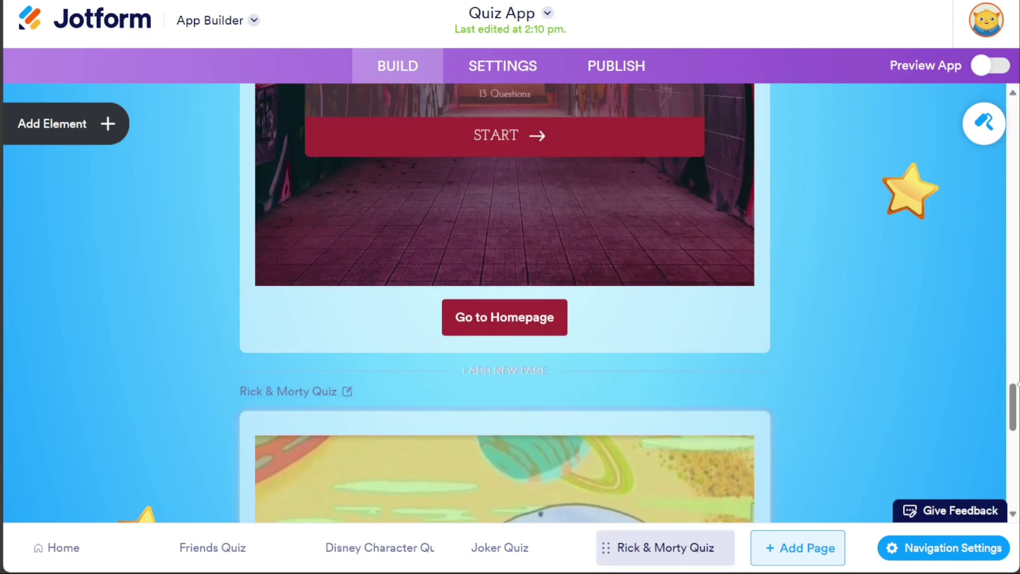
pyautogui.moveTo(1013, 406)
pyautogui.mouseDown()
pyautogui.moveTo(1013, 431)
pyautogui.moveTo(1013, 413)
pyautogui.mouseUp()
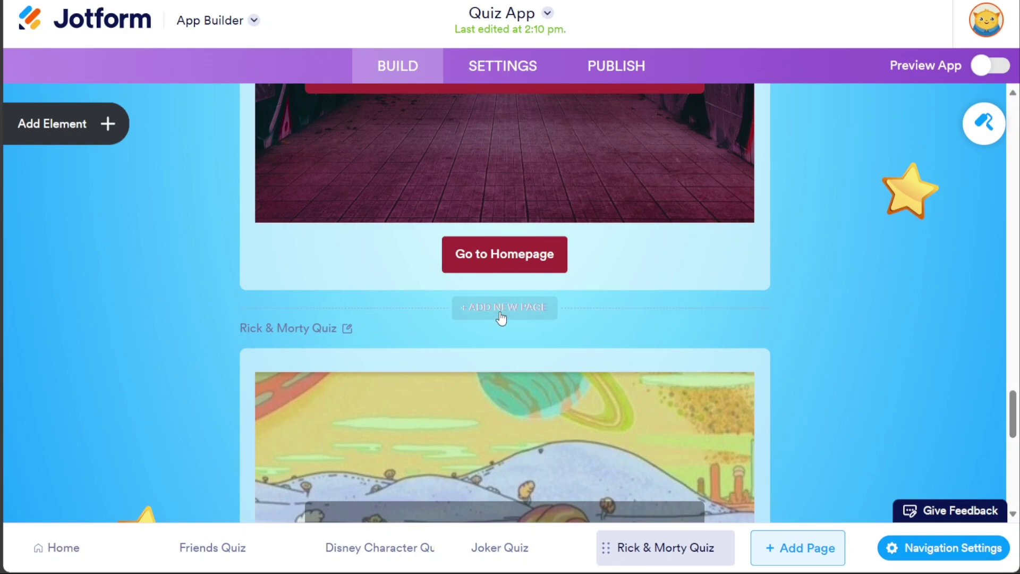
# Add a blank page before Rick & Morty Quiz, delete it, then add a page at the end
pyautogui.click(542, 311)
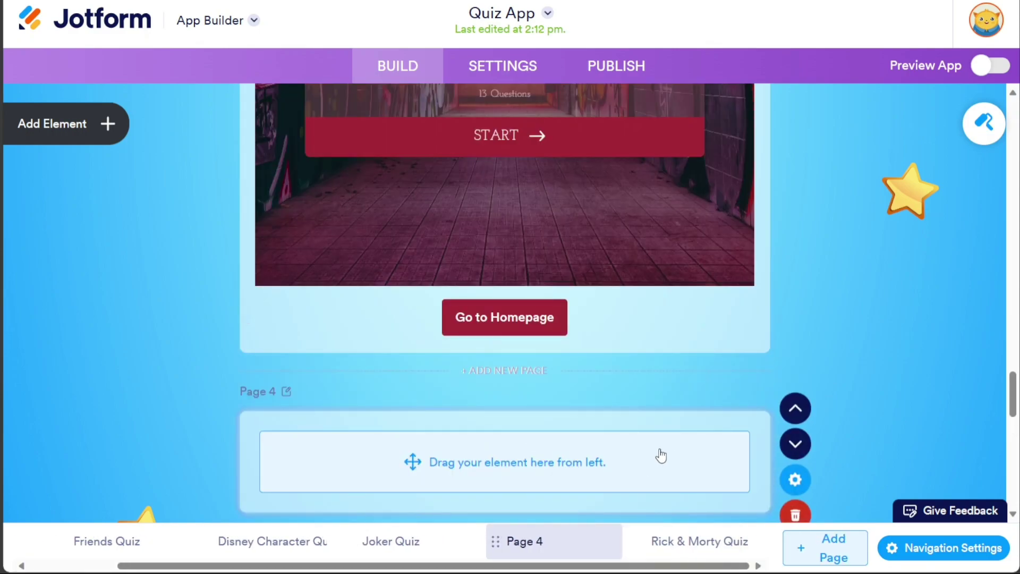
pyautogui.click(793, 513)
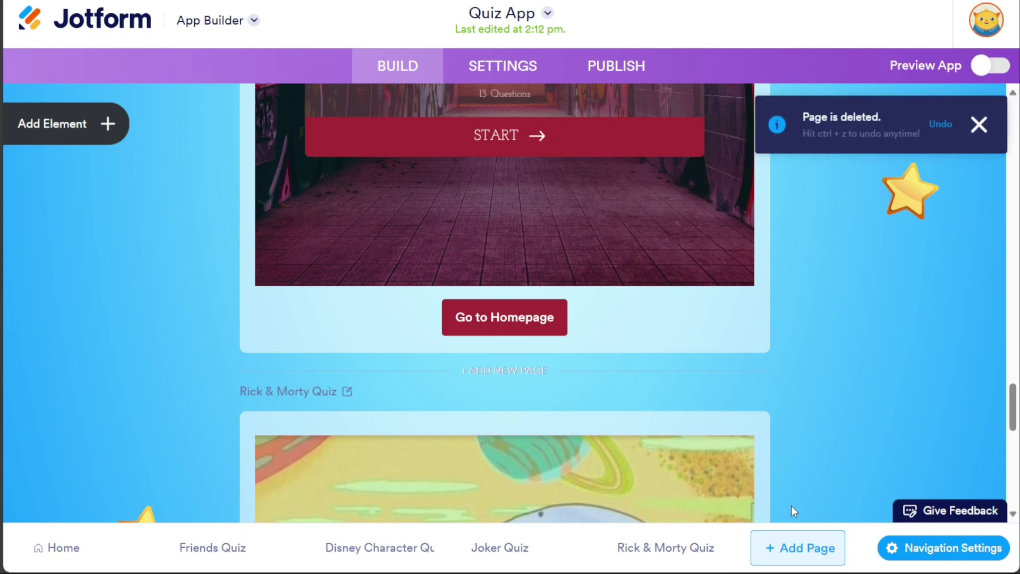
pyautogui.click(806, 555)
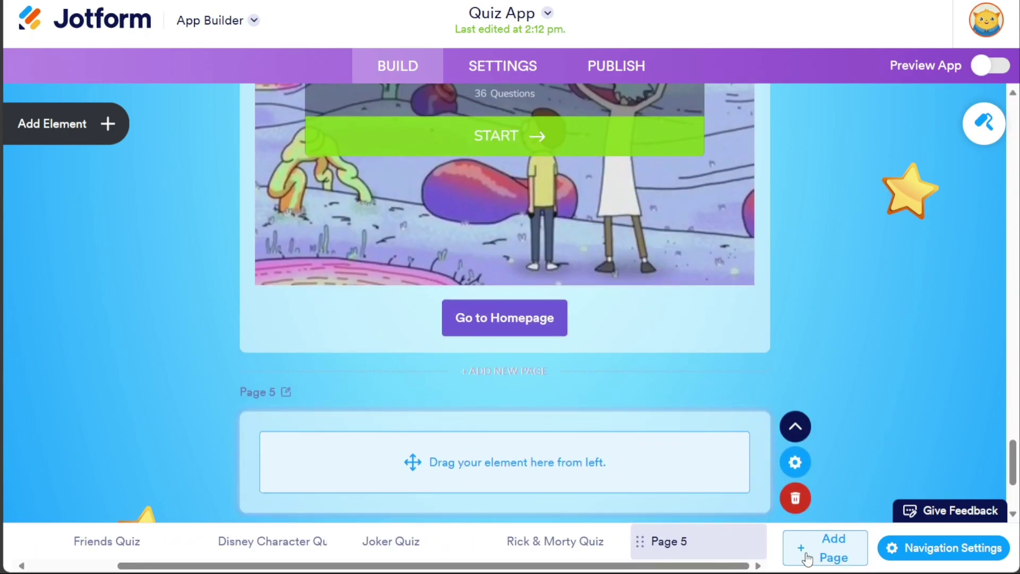
pyautogui.scroll(-3, 1010, 491)
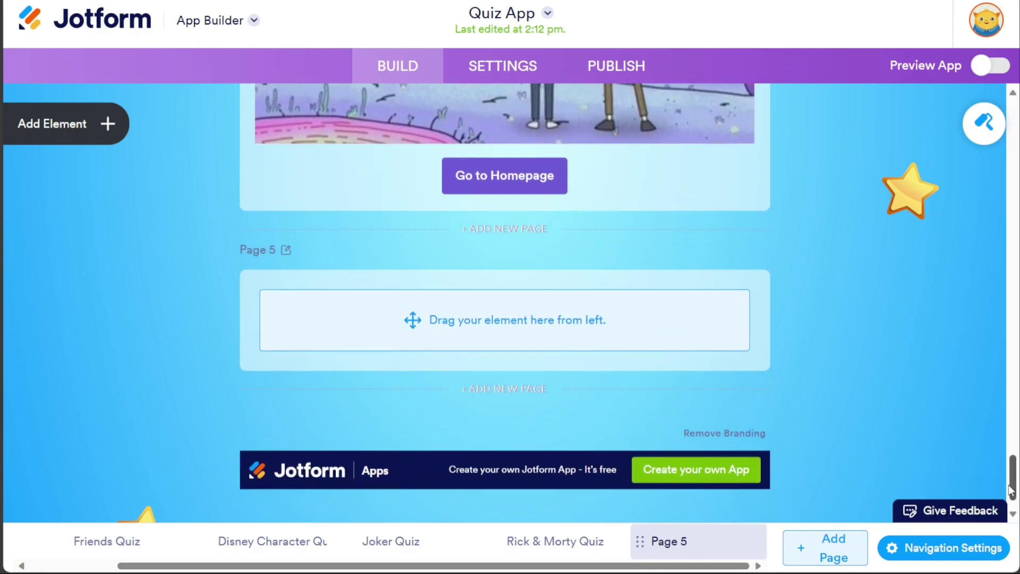
# Rename the new Page 5 to 'Demo'
pyautogui.doubleClick(684, 542)
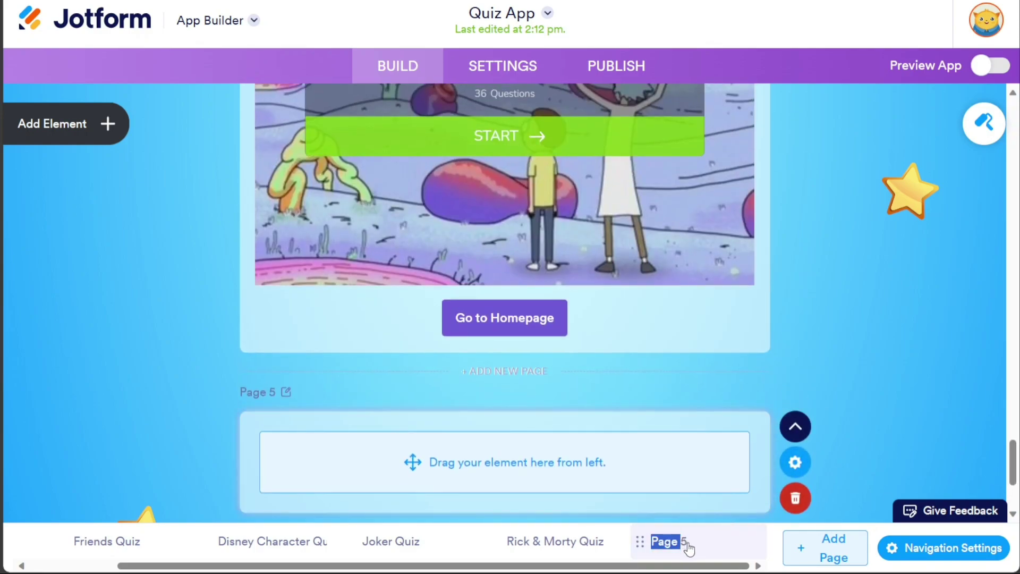
pyautogui.click(688, 547)
pyautogui.press('BackSpace')
pyautogui.press('BackSpace')
pyautogui.press('BackSpace')
pyautogui.press('BackSpace')
pyautogui.press('BackSpace')
pyautogui.press('BackSpace')
pyautogui.write('Demo')
pyautogui.press('Return')
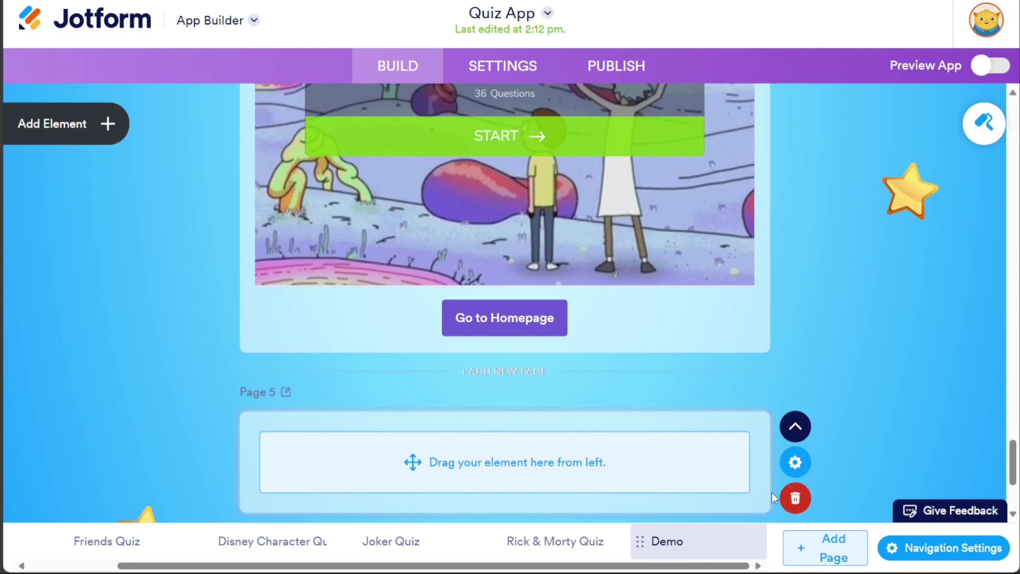
# Delete the Demo page, dismiss the notice and return to the Home page
pyautogui.click(791, 499)
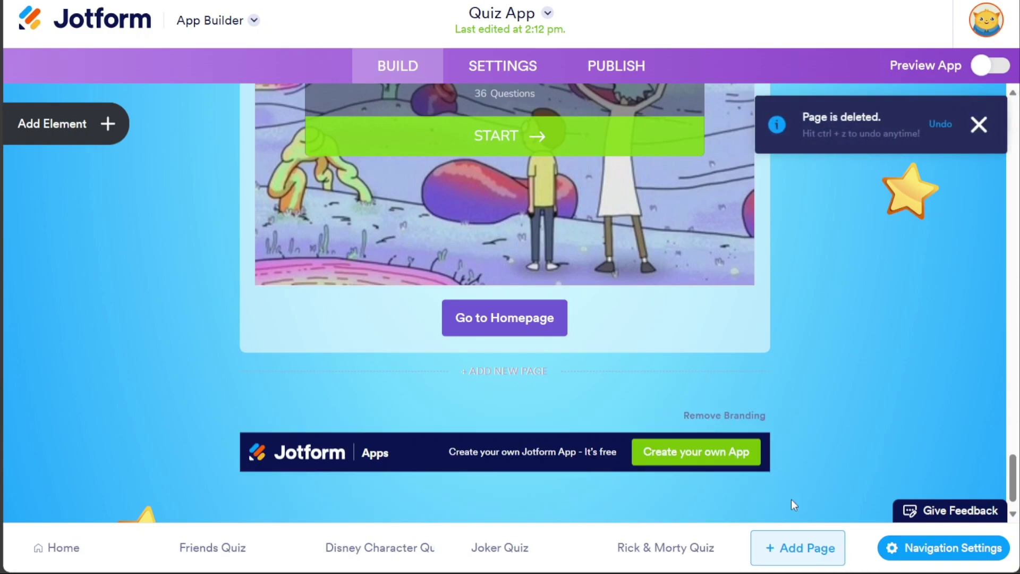
pyautogui.click(977, 127)
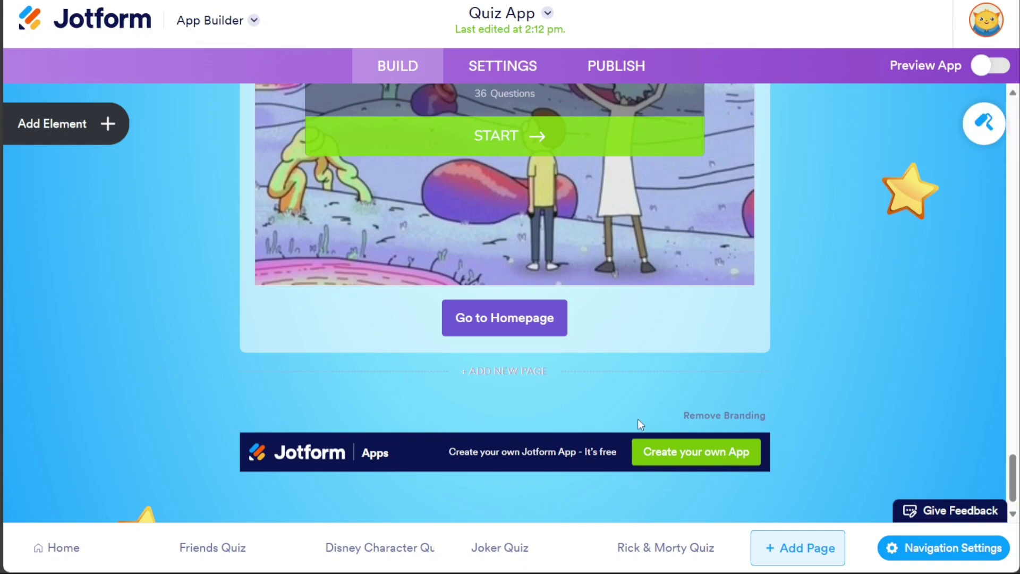
pyautogui.click(95, 557)
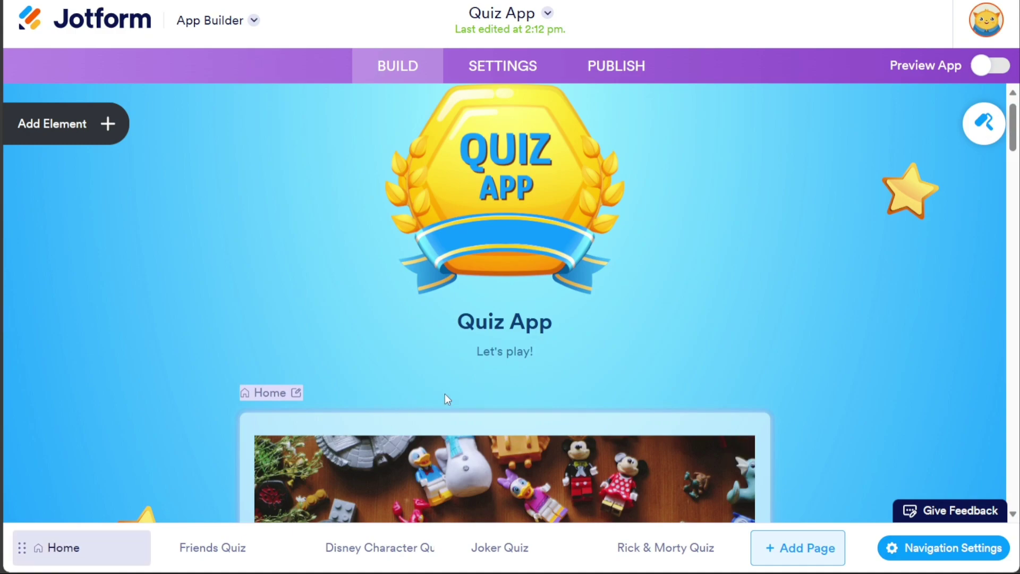
# Browse to the Joker Quiz page, view the Disney form's properties, then return to Home
pyautogui.scroll(-5, 501, 440)
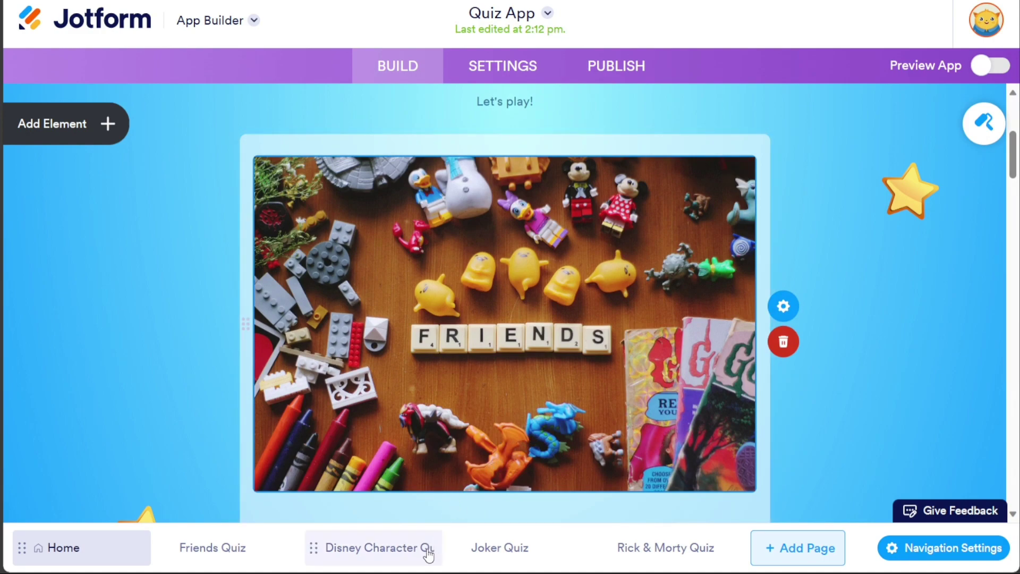
pyautogui.click(476, 552)
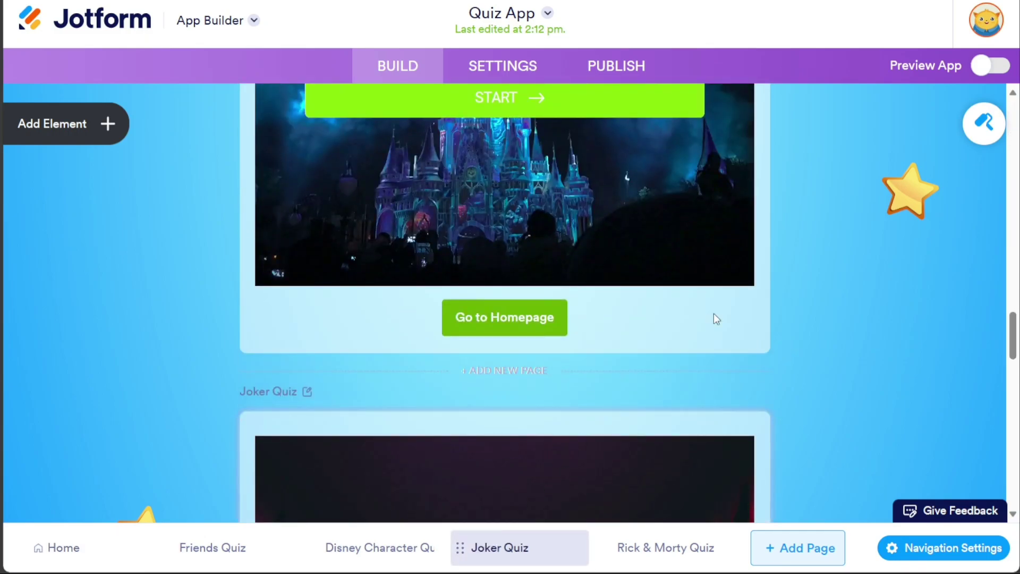
pyautogui.scroll(5, 1015, 324)
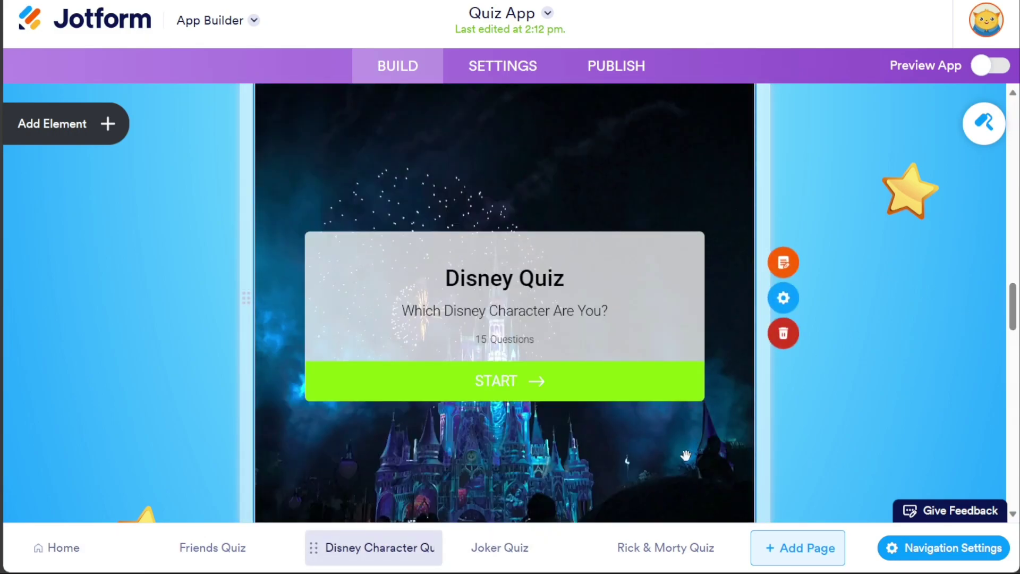
pyautogui.click(685, 455)
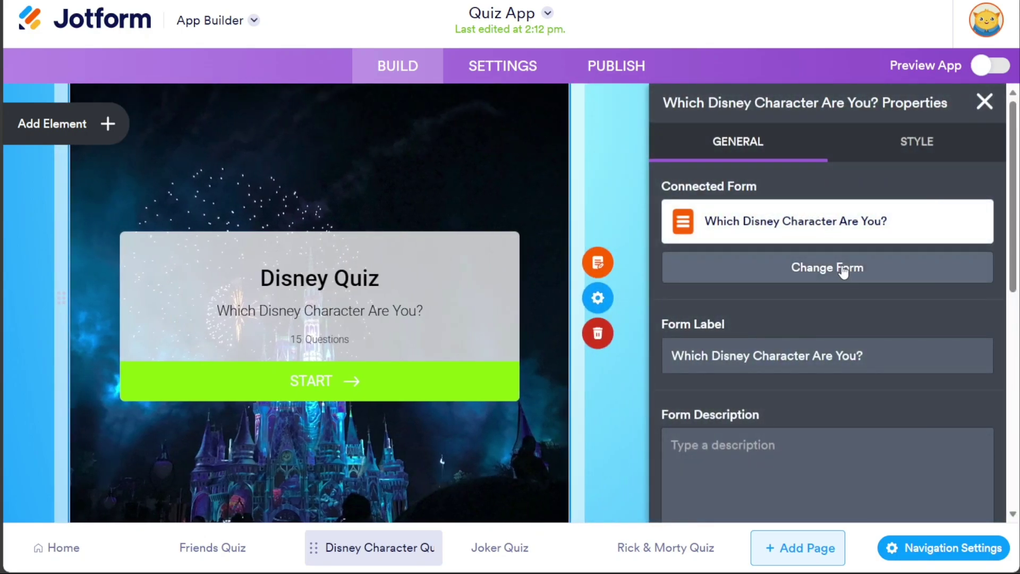
pyautogui.click(88, 549)
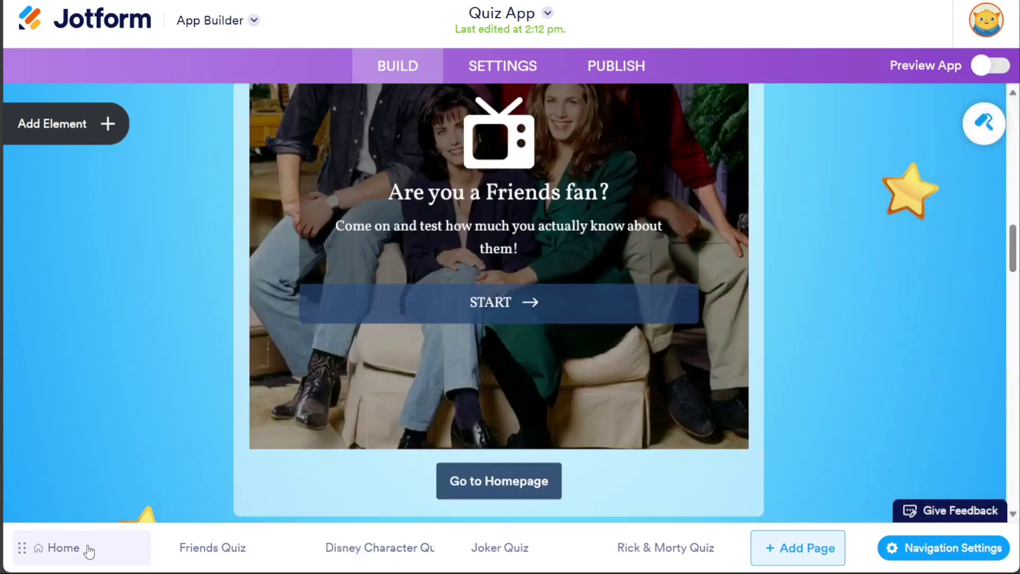
# Rename the app header title from its old text to 'Demo Quiz'
pyautogui.click(519, 324)
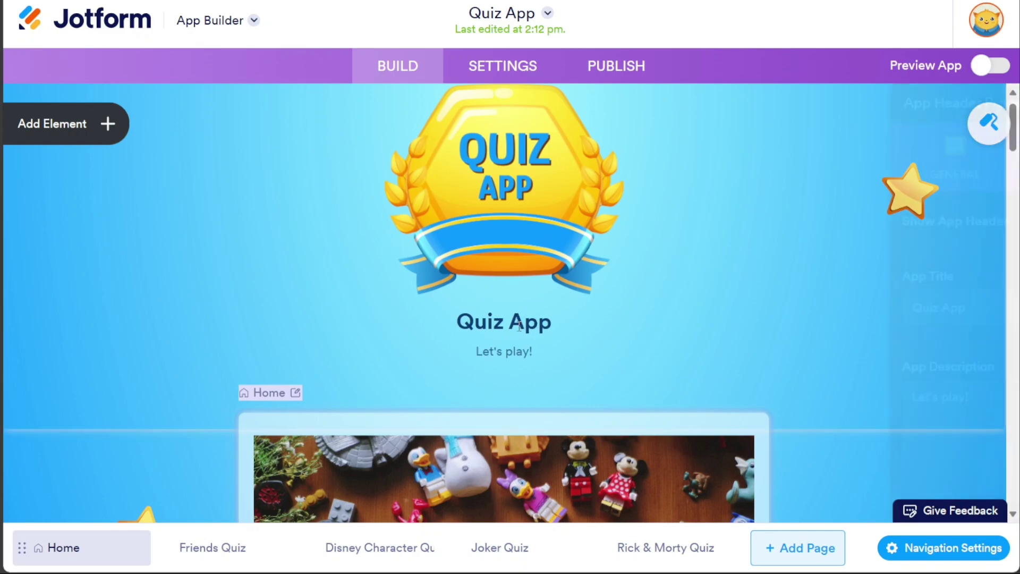
pyautogui.doubleClick(314, 332)
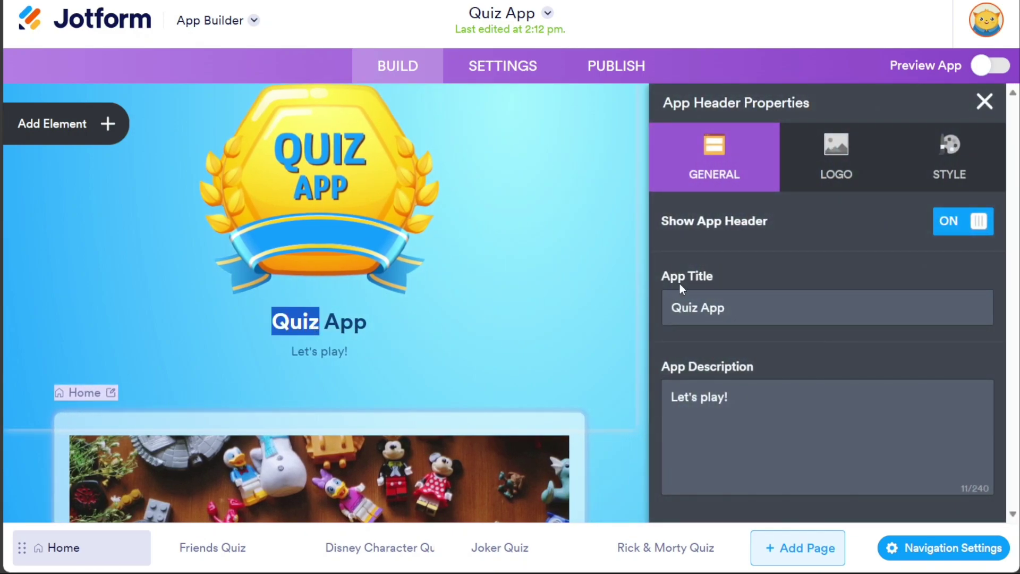
pyautogui.moveTo(737, 302); pyautogui.dragTo(670, 308)
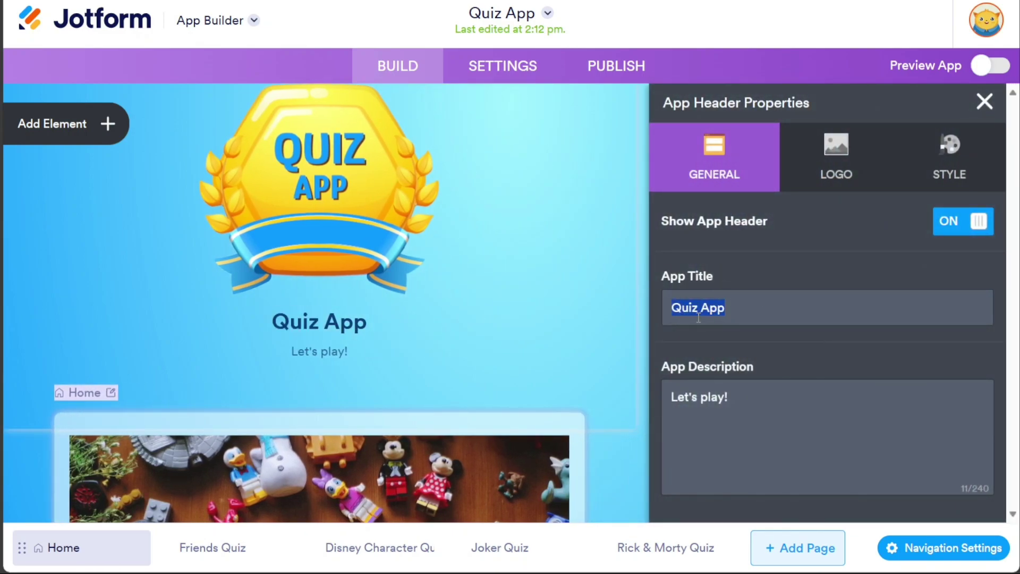
pyautogui.click(813, 244)
pyautogui.moveTo(813, 308); pyautogui.dragTo(664, 308)
pyautogui.write('Demo ')
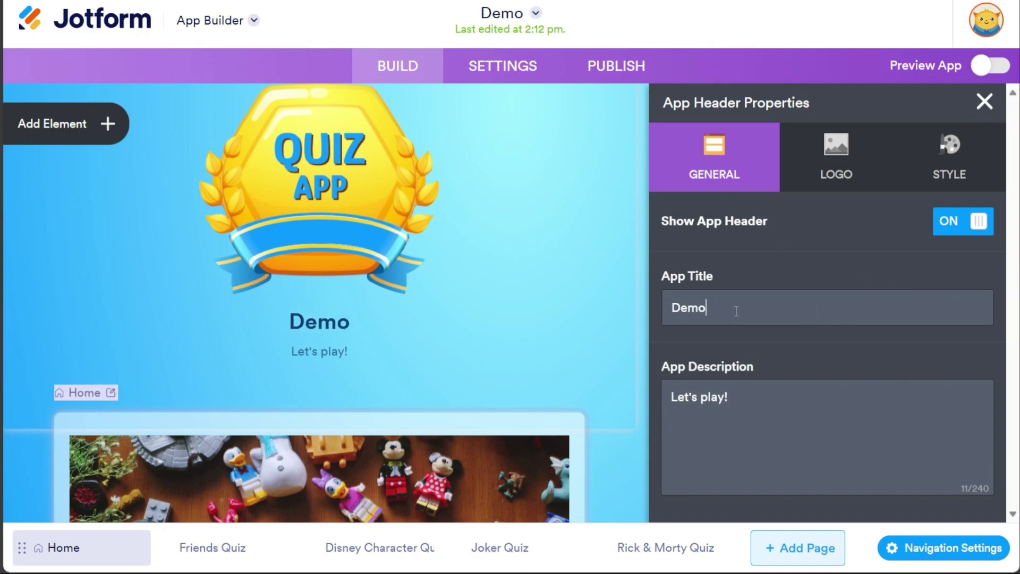
pyautogui.write('Quiz')
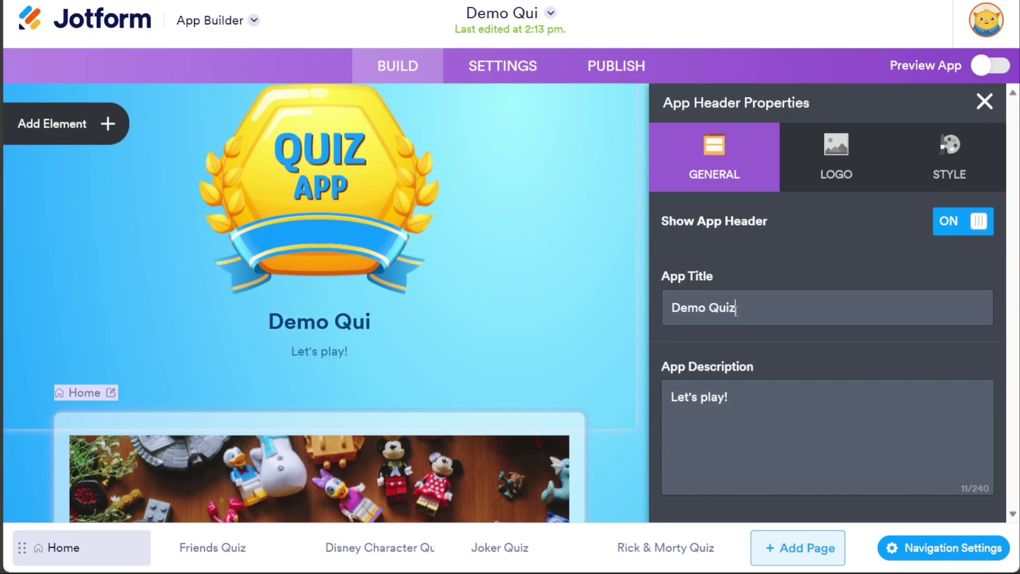
pyautogui.click(728, 413)
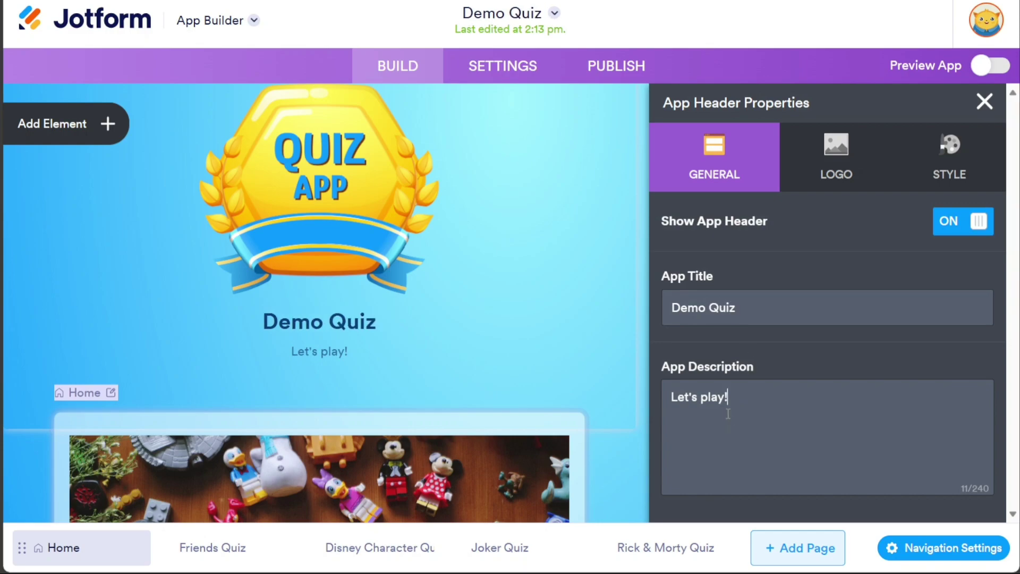
pyautogui.tripleClick(694, 396)
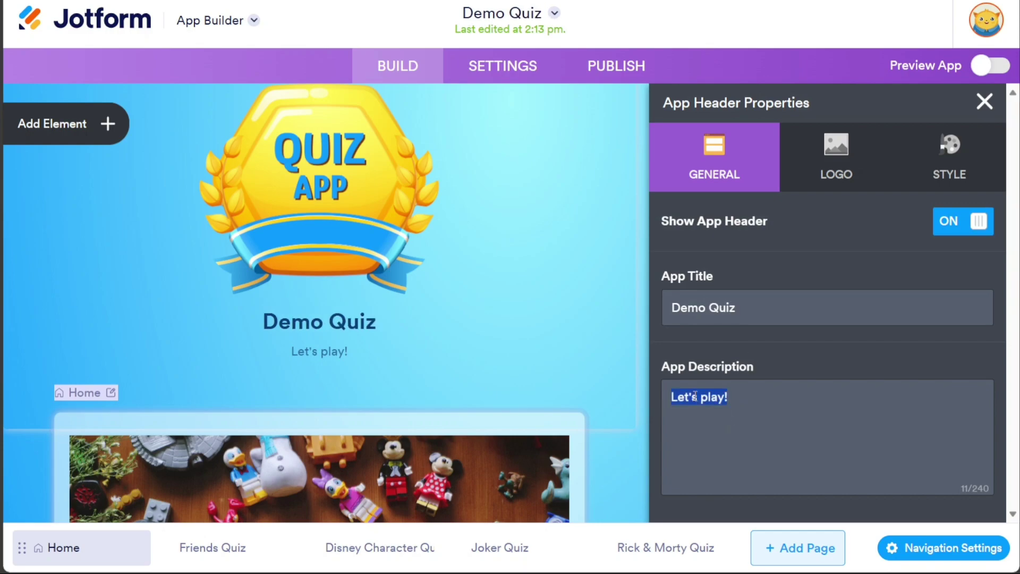
pyautogui.click(709, 308)
# Make the header logo slightly smaller and keep the header alignment centred
pyautogui.click(821, 185)
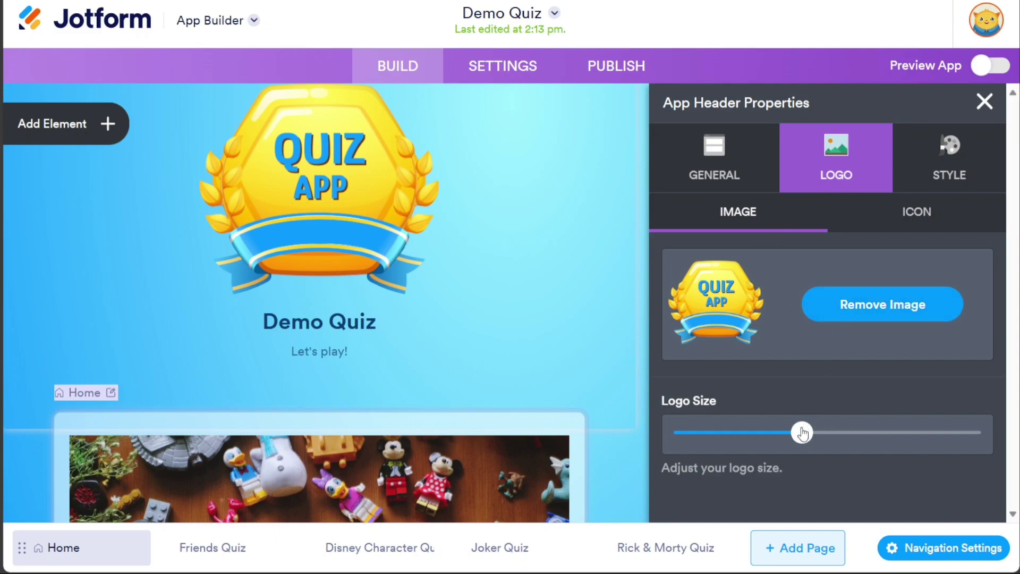
pyautogui.moveTo(802, 433); pyautogui.dragTo(793, 433)
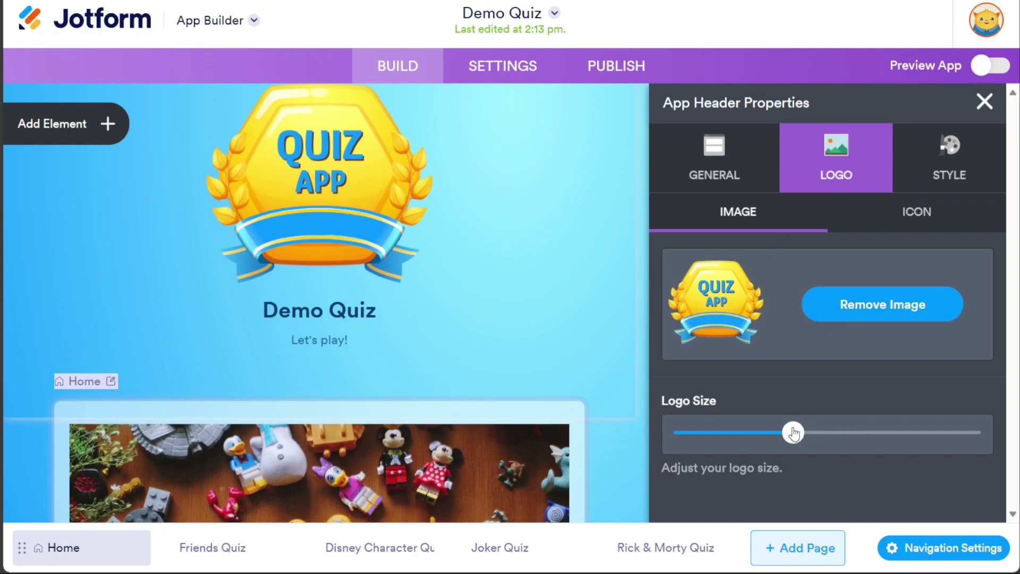
pyautogui.click(955, 178)
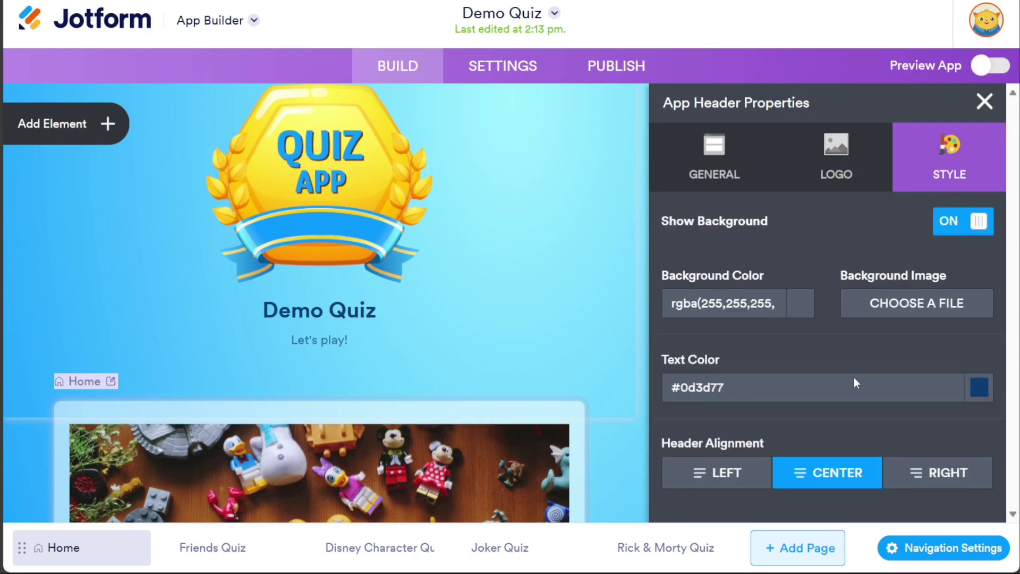
pyautogui.click(918, 481)
pyautogui.click(741, 480)
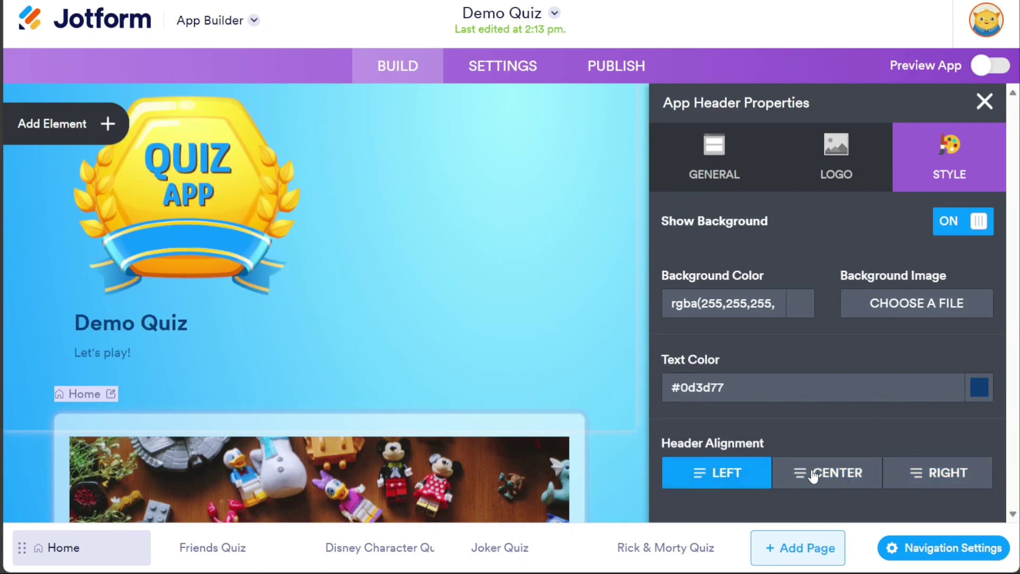
pyautogui.click(813, 476)
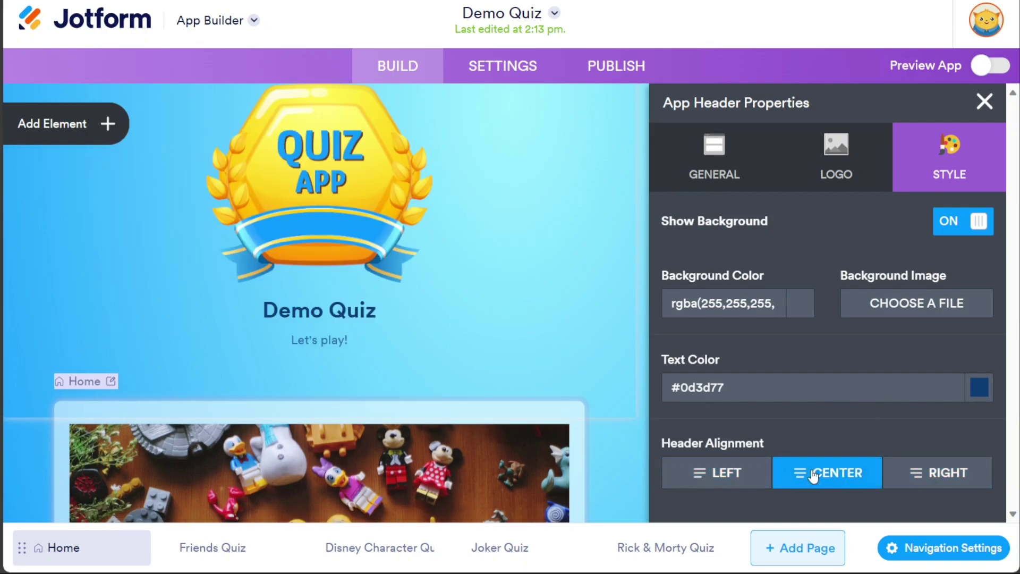
pyautogui.click(984, 101)
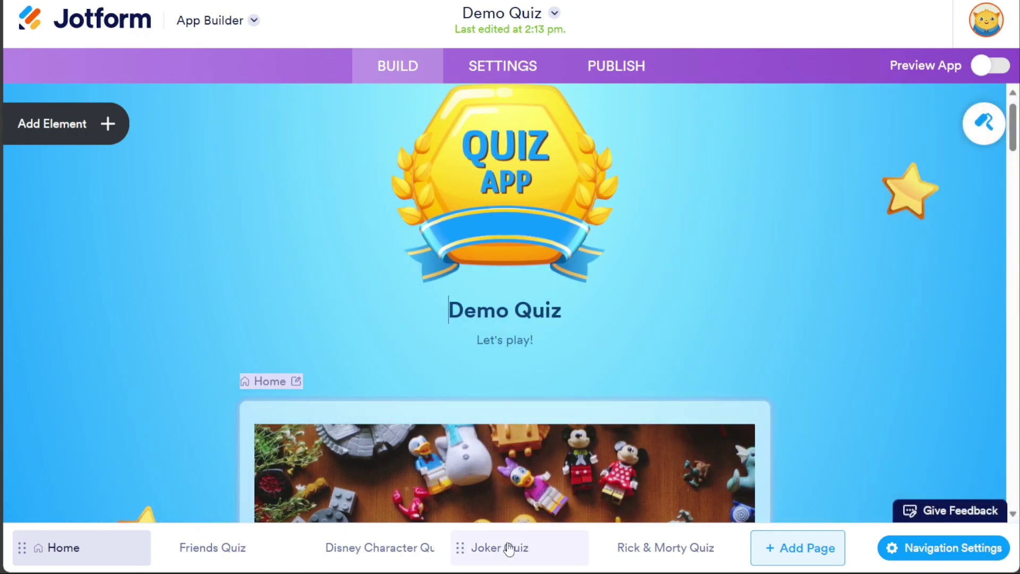
# Open the Disney Quiz card's properties to see it's connected to 'Which Disney Character Are You?'
pyautogui.click(509, 550)
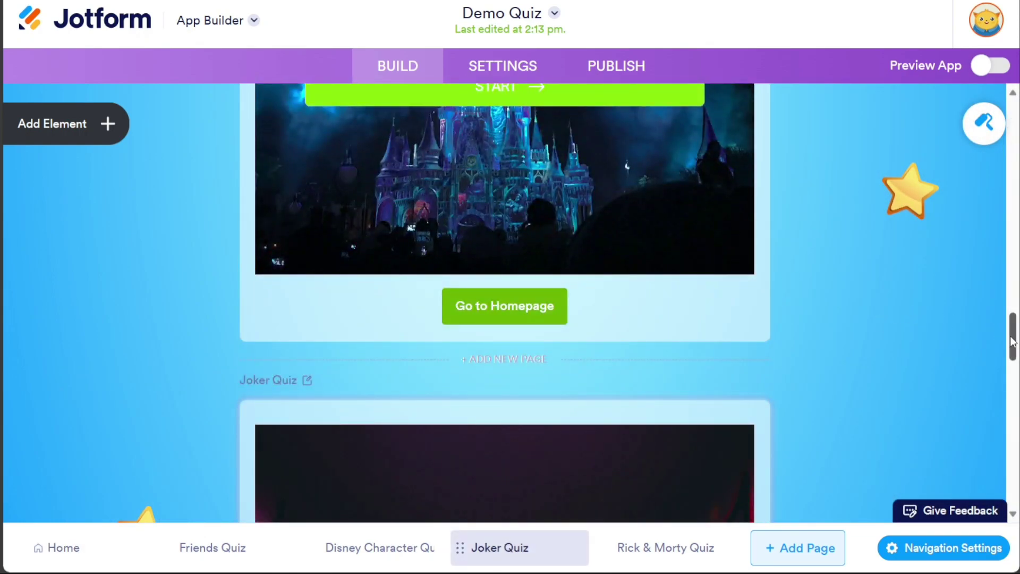
pyautogui.moveTo(1012, 338); pyautogui.dragTo(1012, 303)
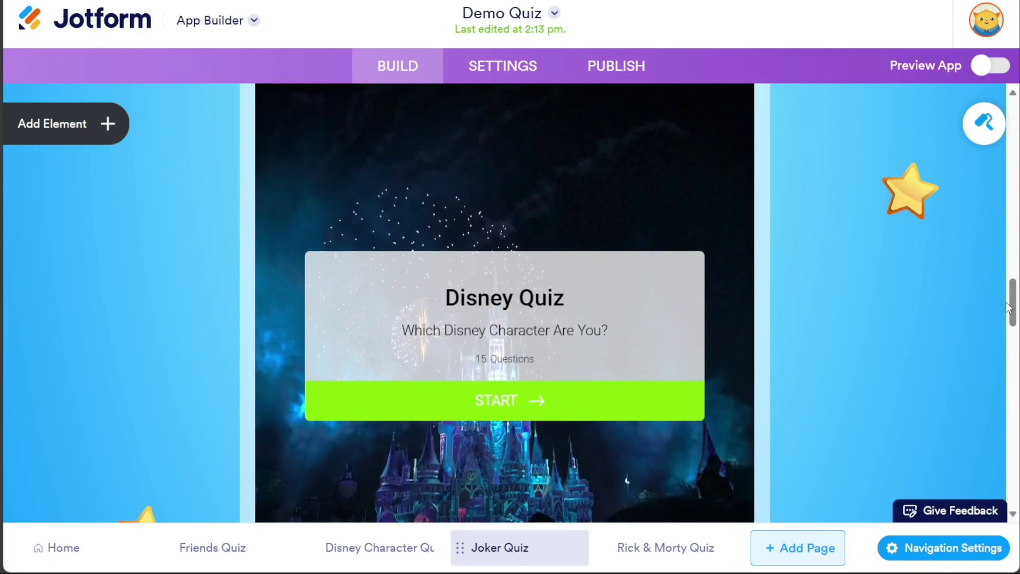
pyautogui.click(652, 189)
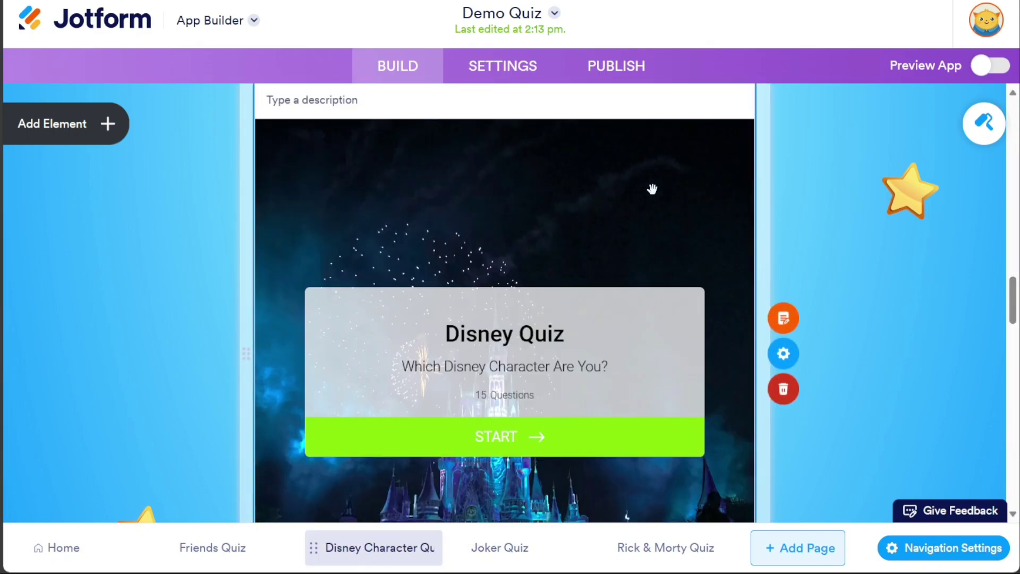
pyautogui.click(685, 269)
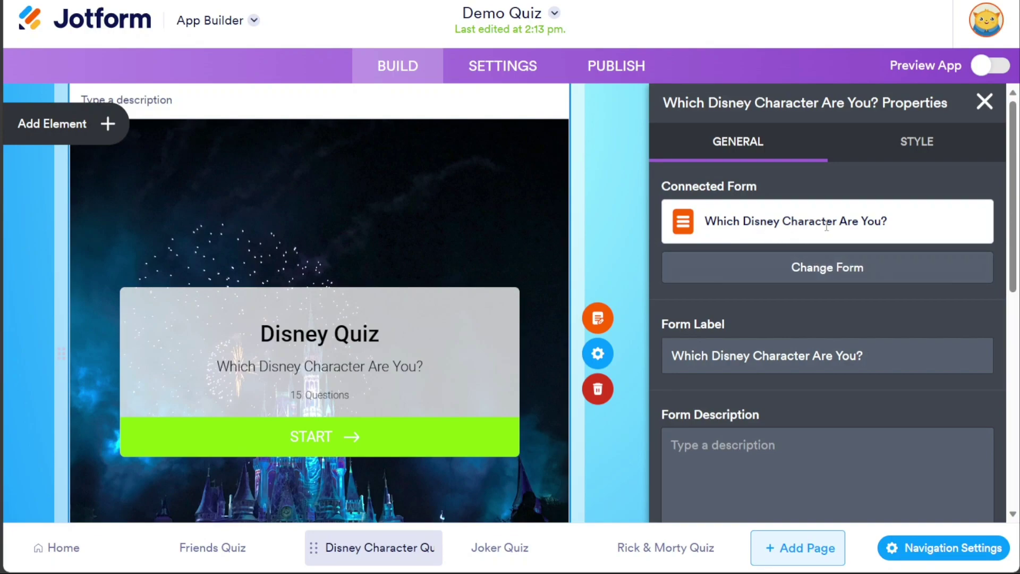
# Close the card properties and scroll to the Joker Quiz's 13-question start card
pyautogui.click(984, 102)
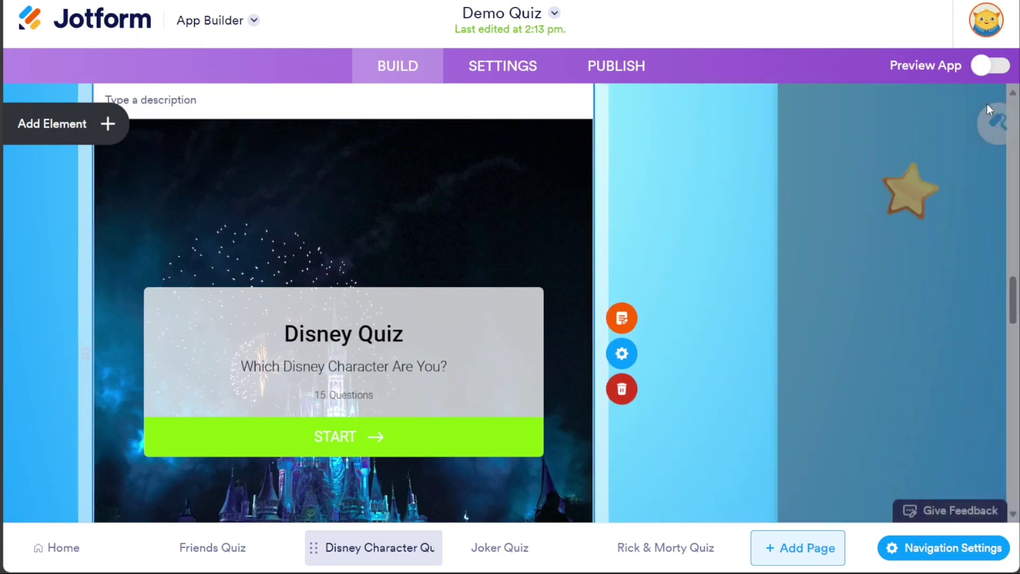
pyautogui.moveTo(1012, 297); pyautogui.dragTo(1011, 370)
pyautogui.scroll(1, 664, 118)
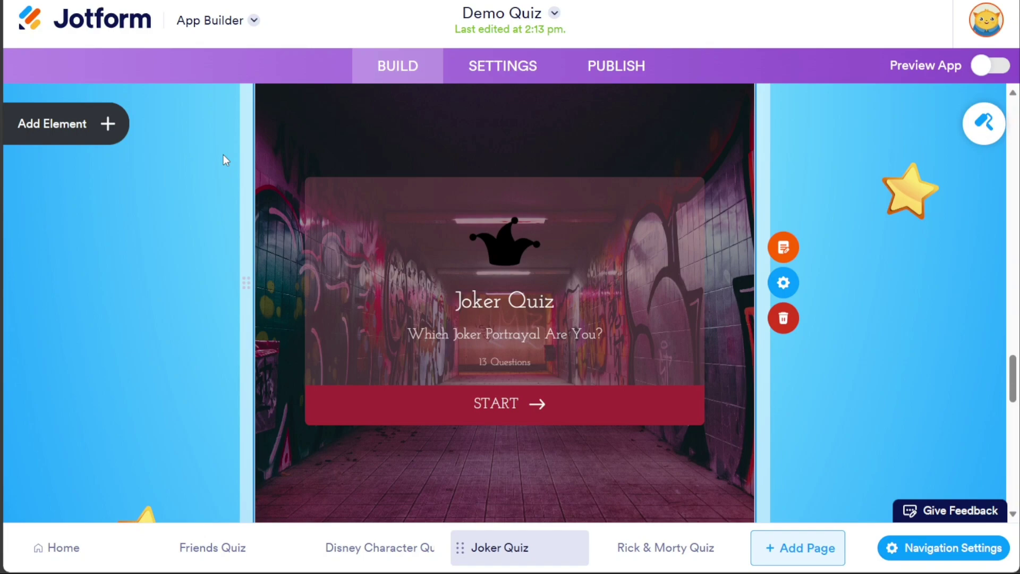
pyautogui.scroll(-1, 223, 155)
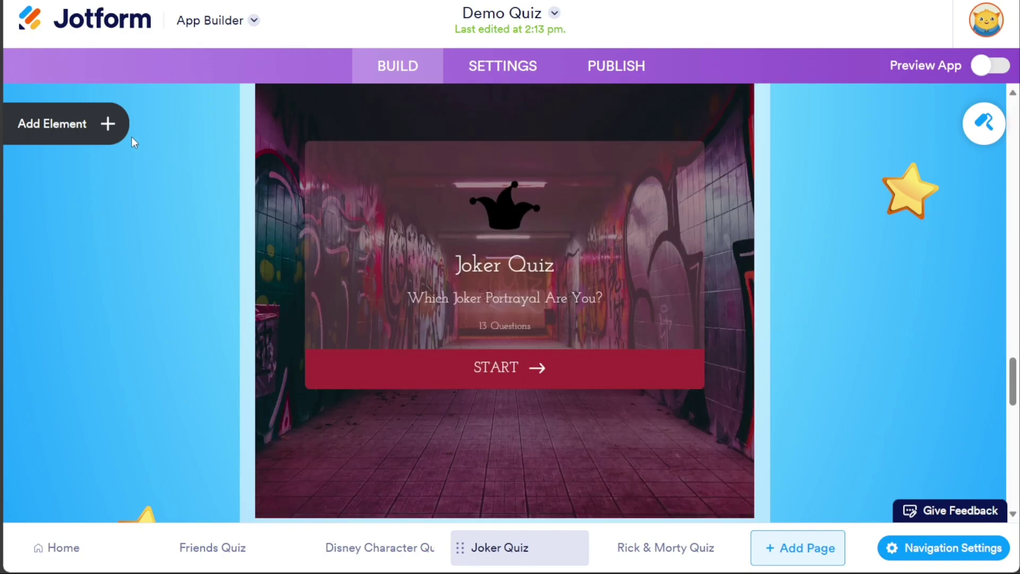
pyautogui.click(103, 129)
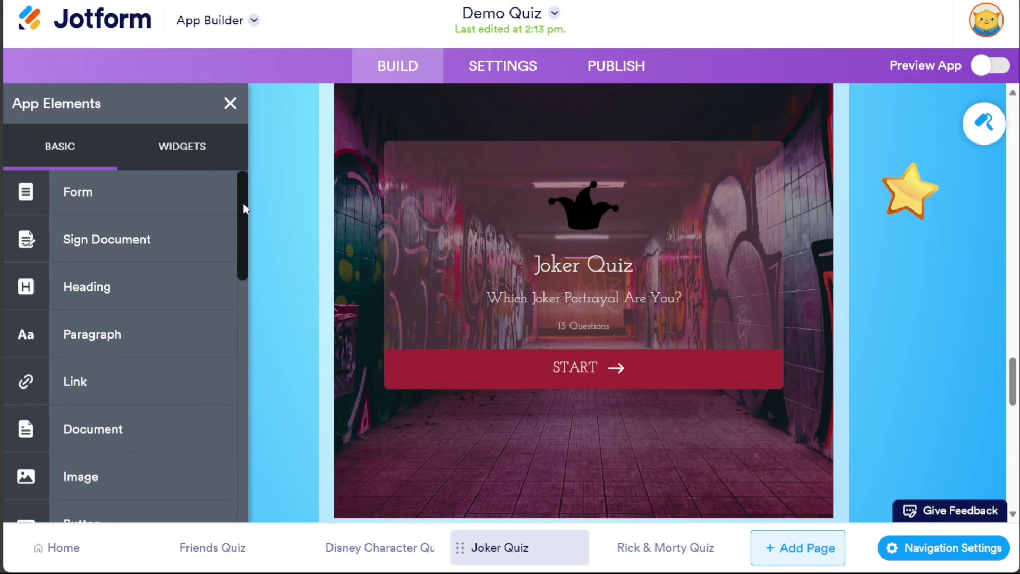
pyautogui.scroll(-1, 241, 208)
pyautogui.scroll(1, 241, 212)
pyautogui.moveTo(238, 200); pyautogui.dragTo(215, 190)
pyautogui.click(184, 146)
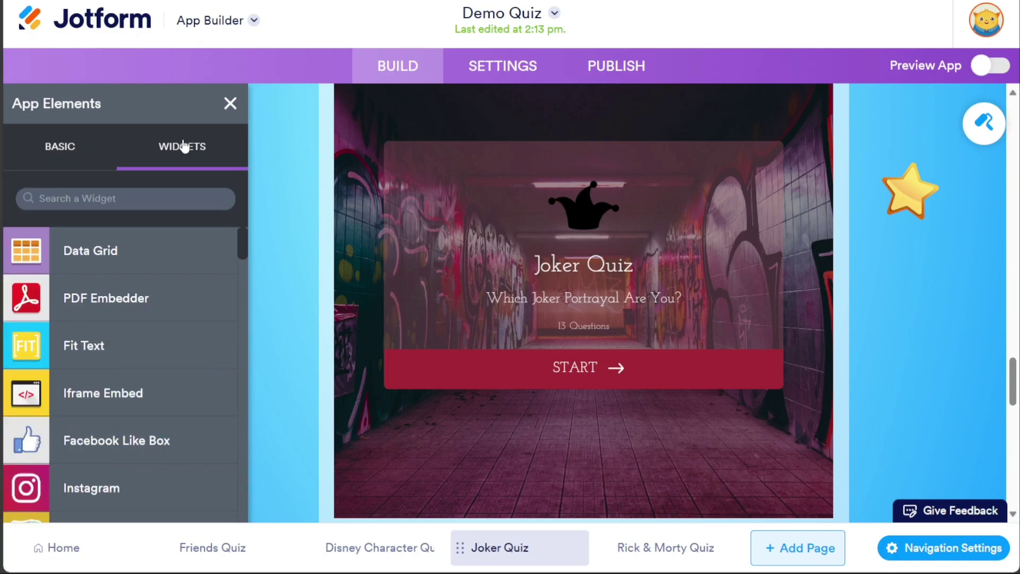
pyautogui.click(230, 104)
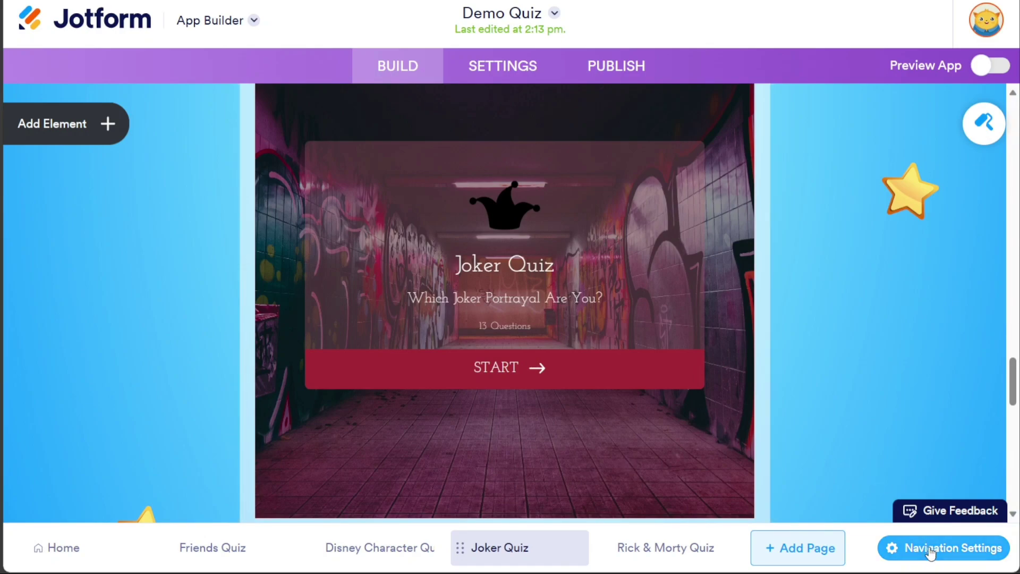
pyautogui.click(950, 563)
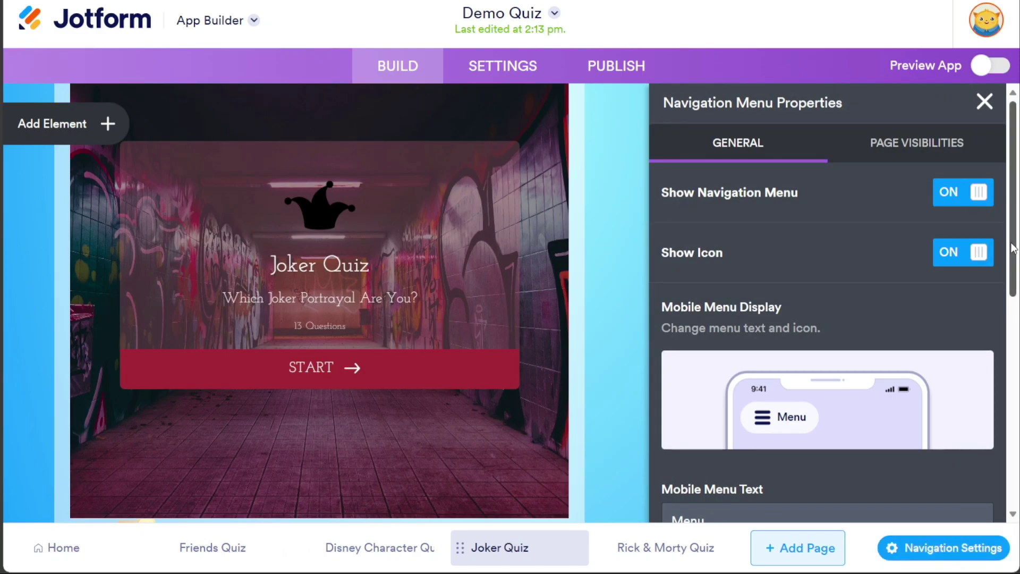
pyautogui.scroll(-1, 1011, 242)
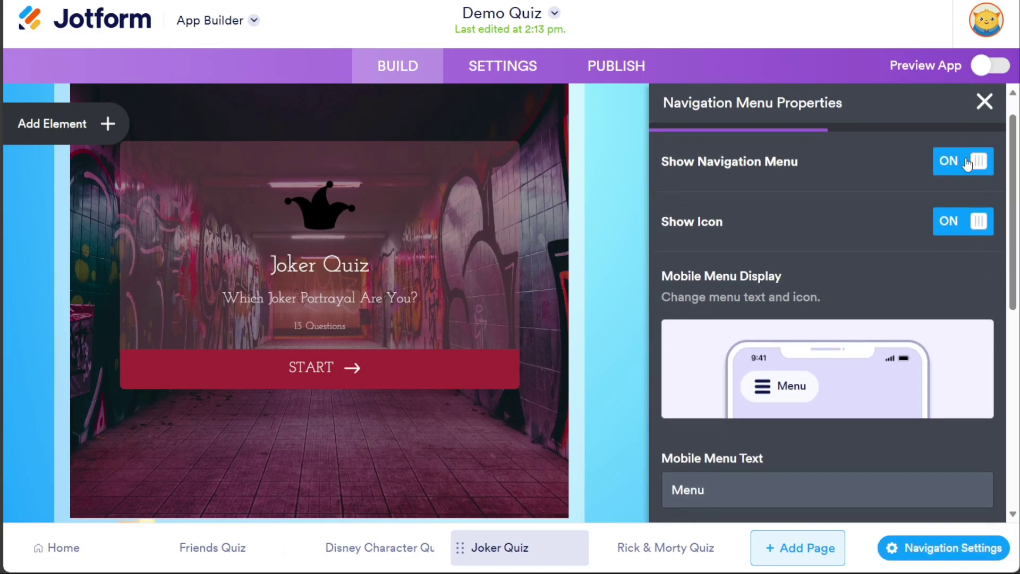
pyautogui.moveTo(1012, 231); pyautogui.dragTo(1002, 157)
pyautogui.click(985, 102)
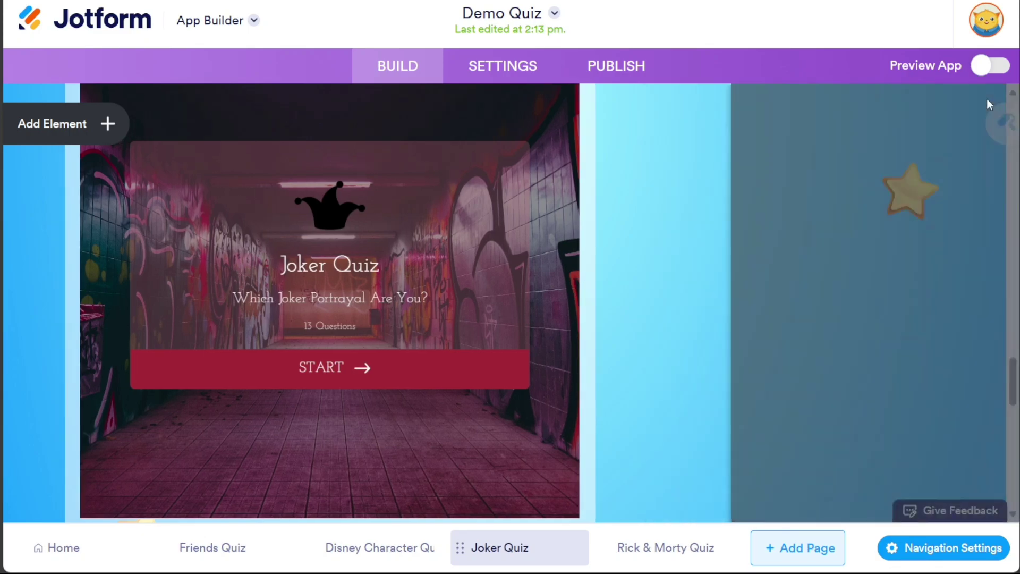
# Preview Demo Quiz live at tablet and desktop sizes, then exit the preview
pyautogui.click(997, 73)
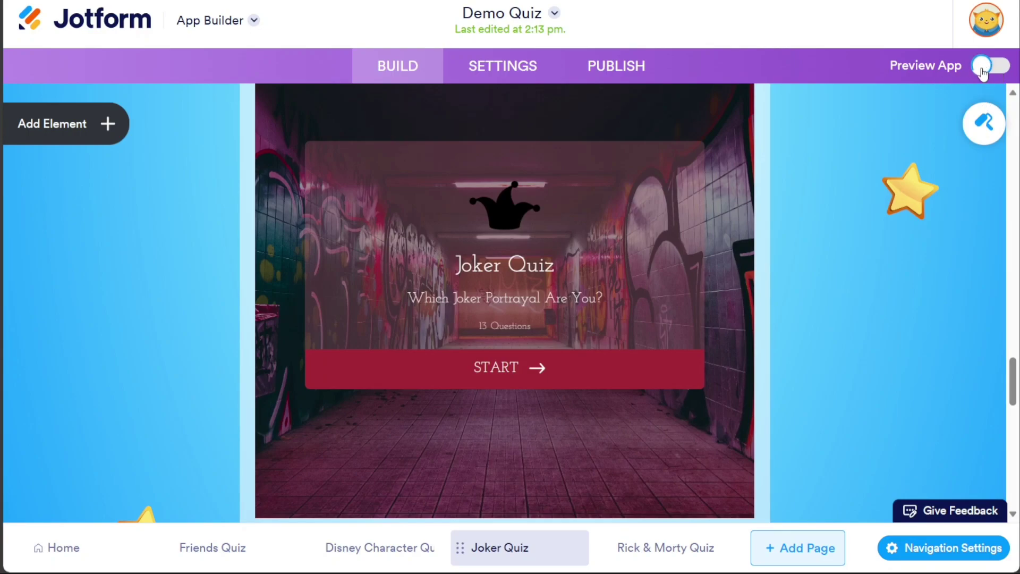
pyautogui.click(949, 70)
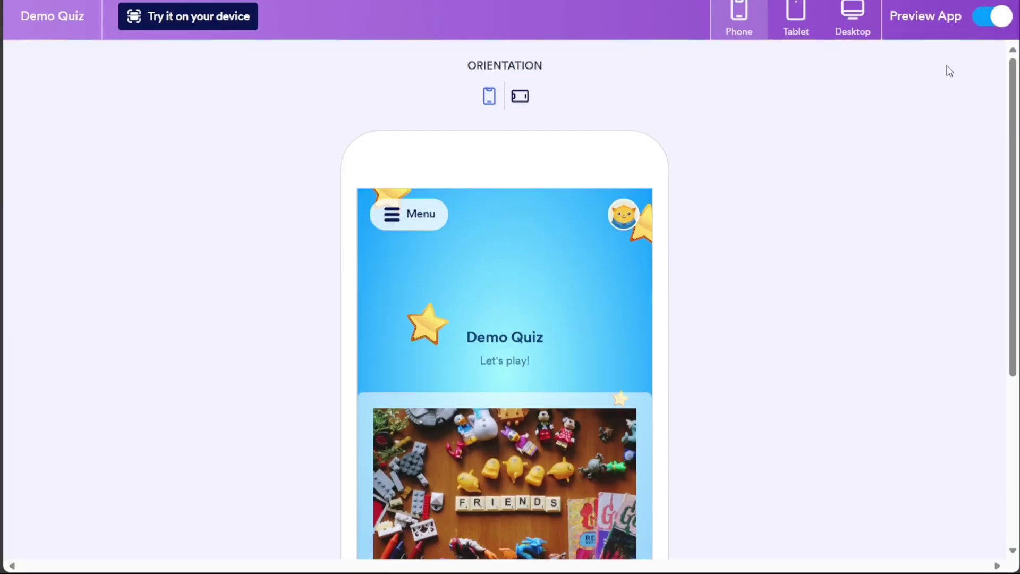
pyautogui.click(790, 22)
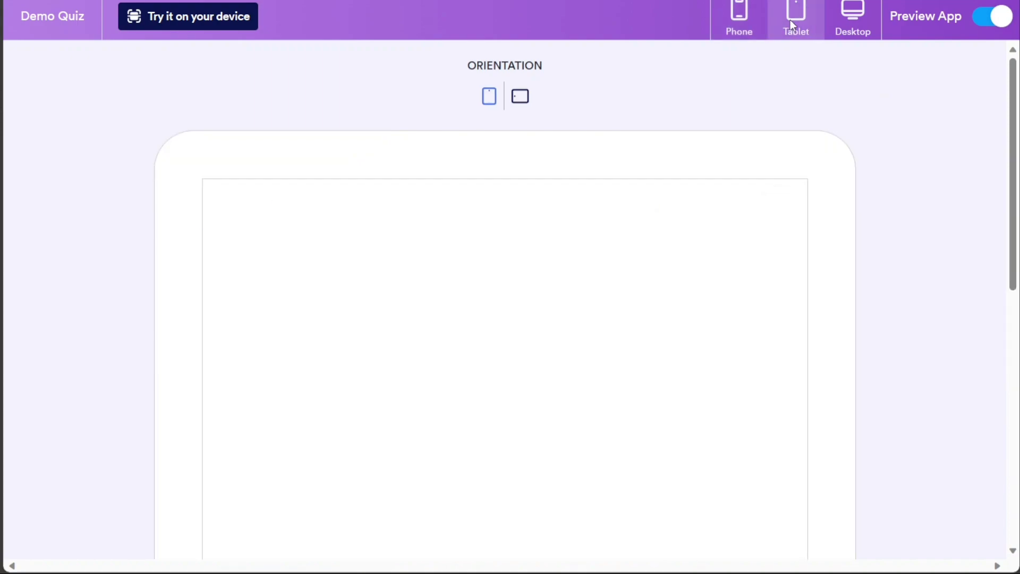
pyautogui.click(853, 20)
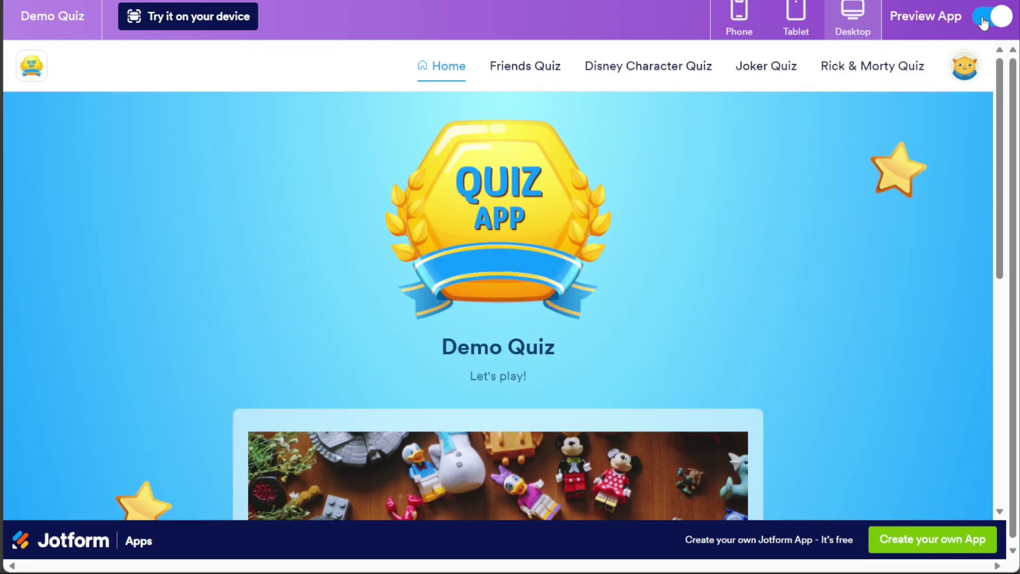
pyautogui.click(989, 17)
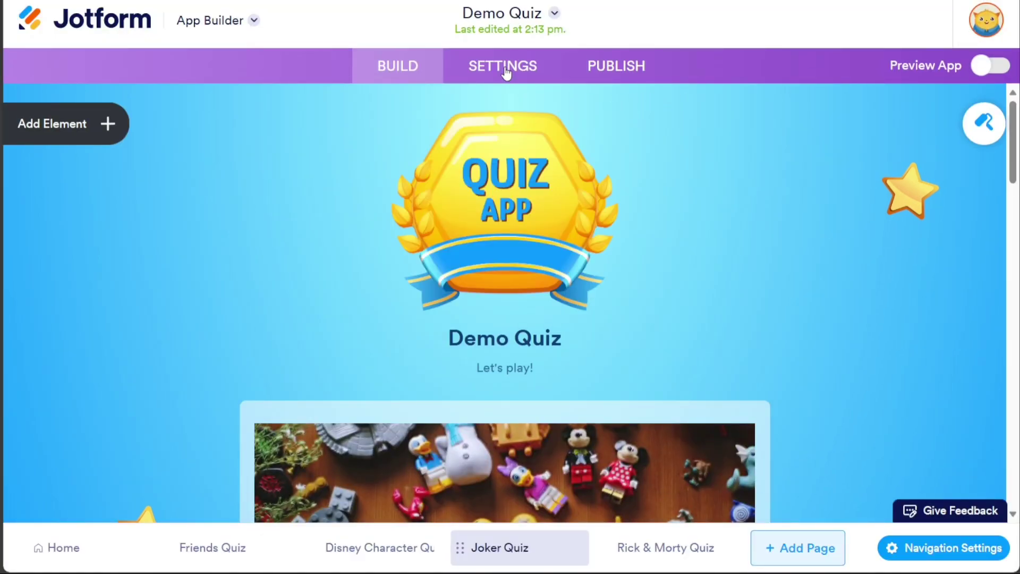
# Keep App Status Enabled, review App Name & Icon and Splash Screen, then go to Publish
pyautogui.click(506, 73)
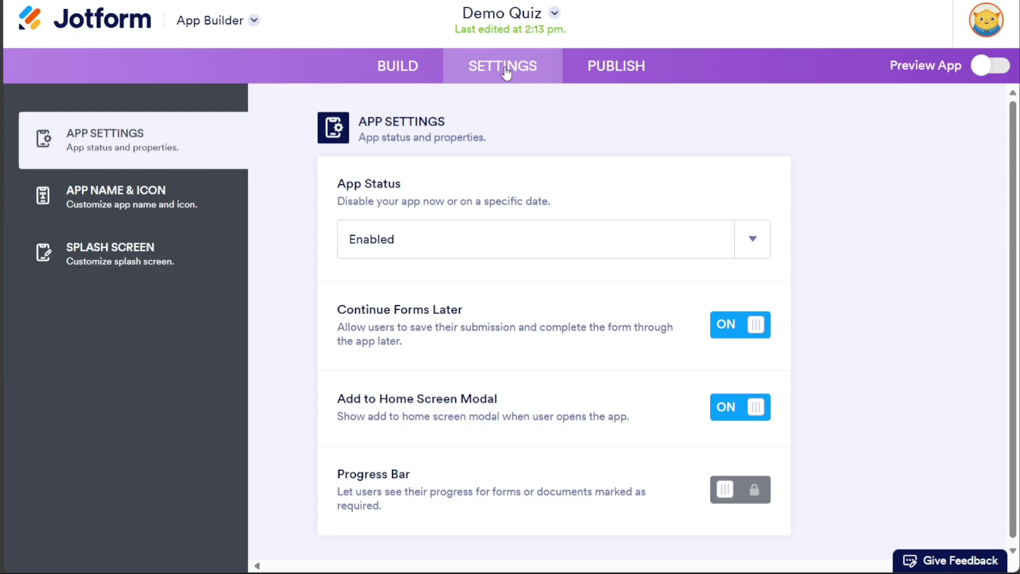
pyautogui.click(556, 235)
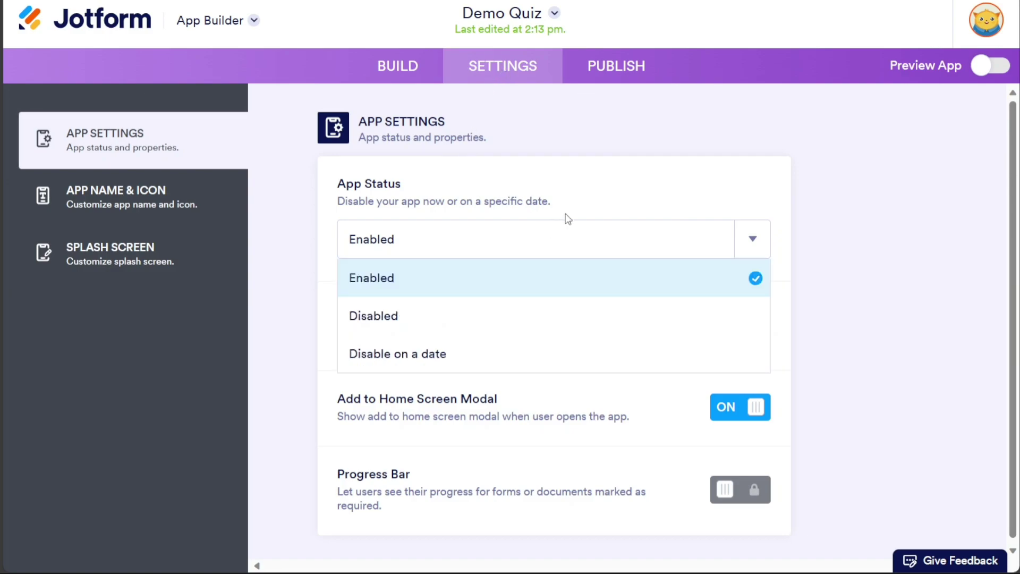
pyautogui.click(584, 214)
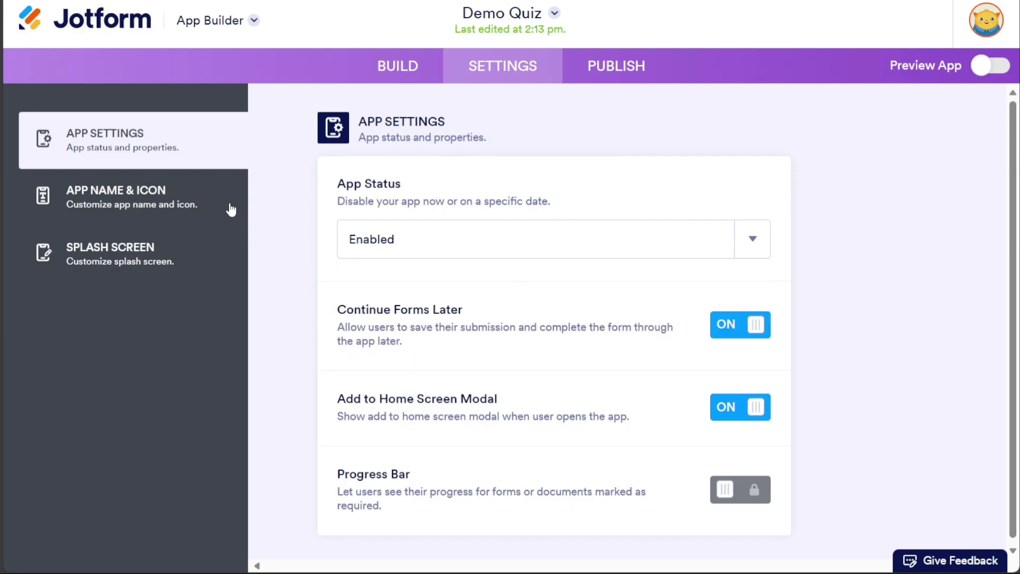
pyautogui.click(223, 205)
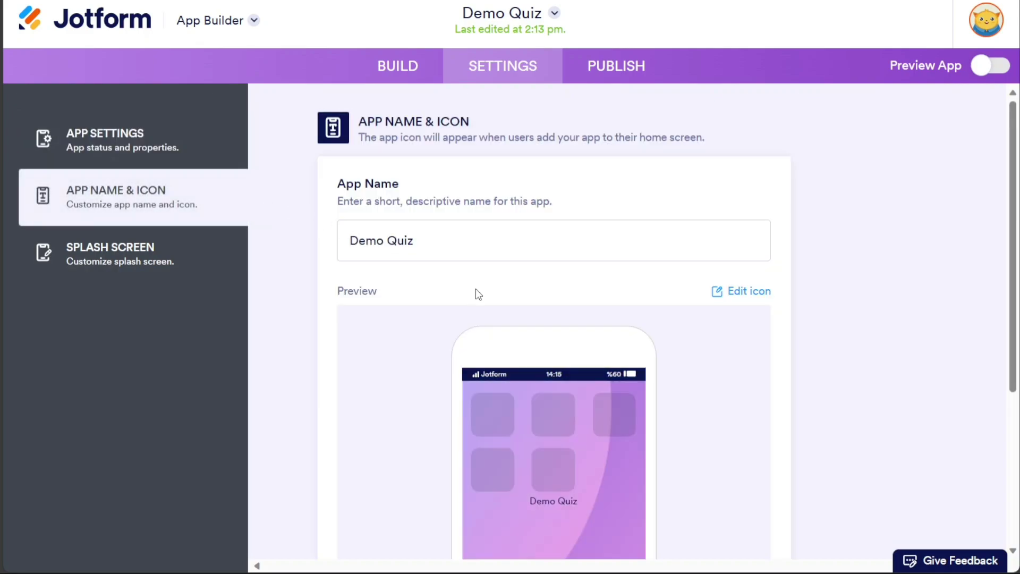
pyautogui.click(171, 259)
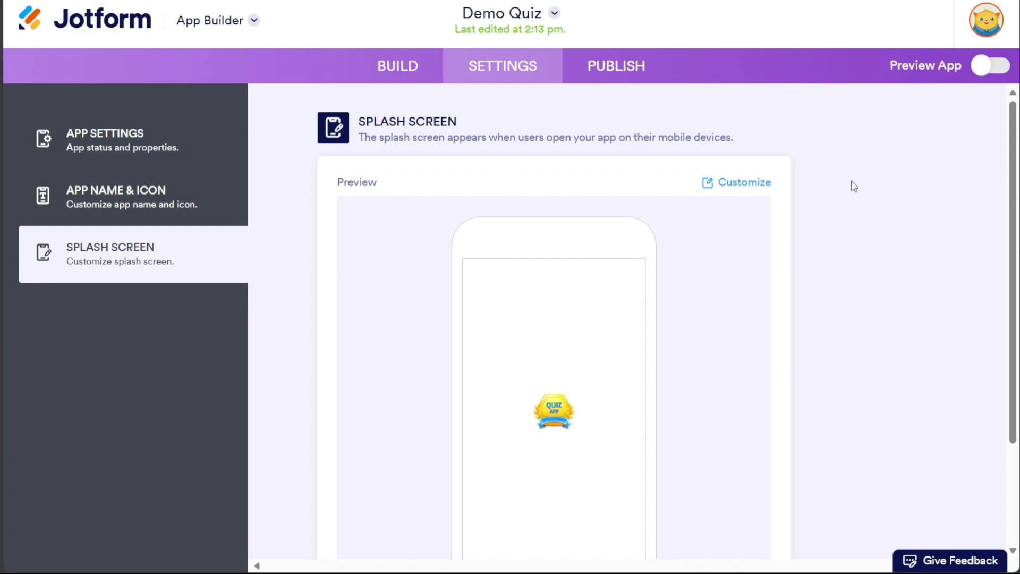
pyautogui.click(619, 74)
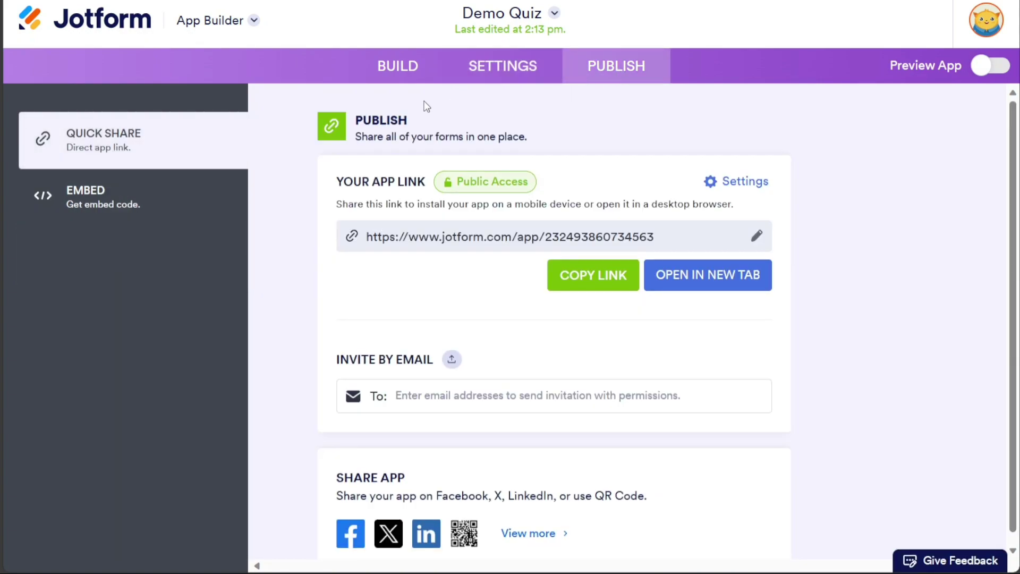
# Copy the Demo Quiz app link and view its QR code among the sharing options
pyautogui.click(178, 193)
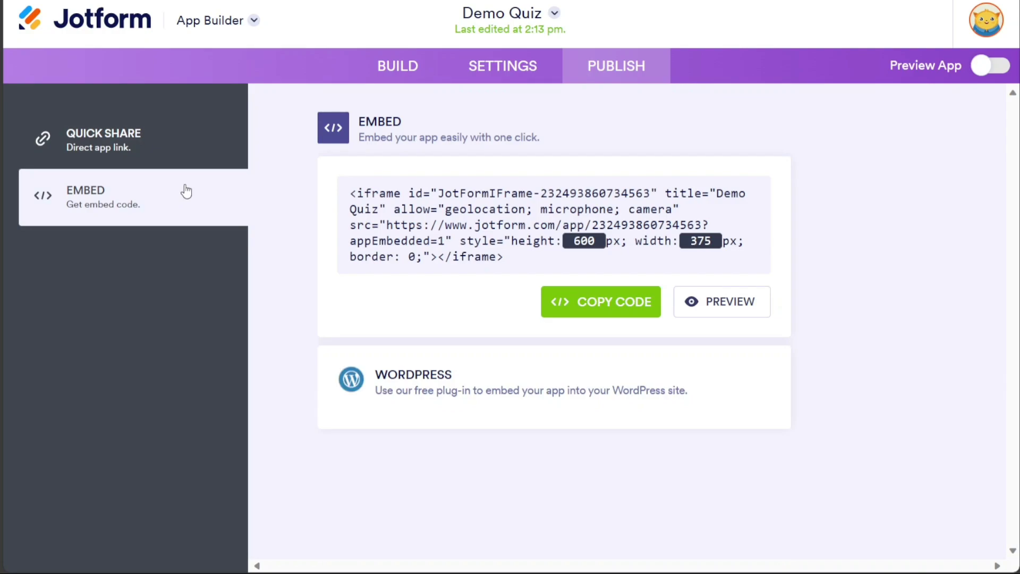
pyautogui.click(101, 146)
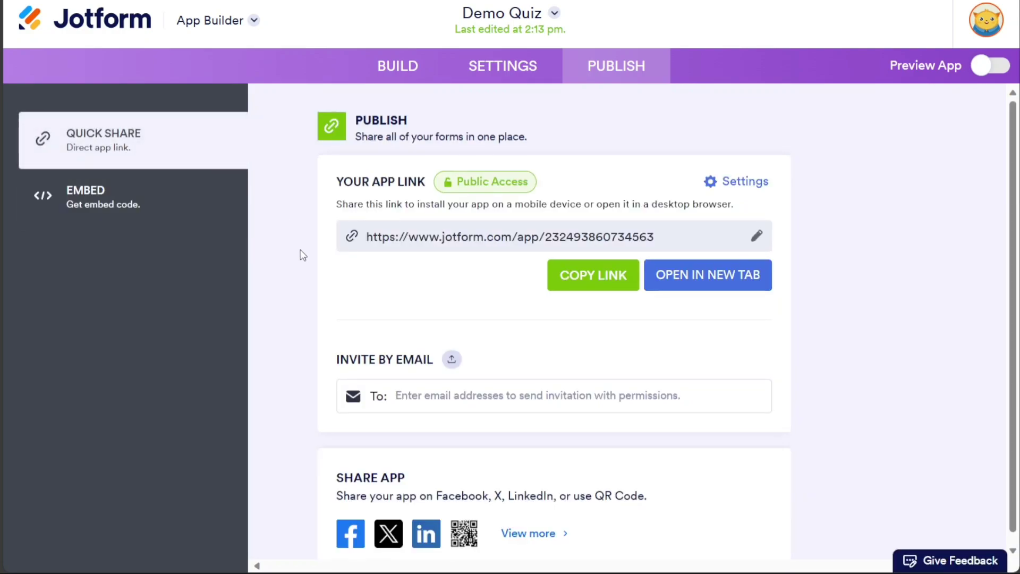
pyautogui.click(589, 275)
pyautogui.click(536, 533)
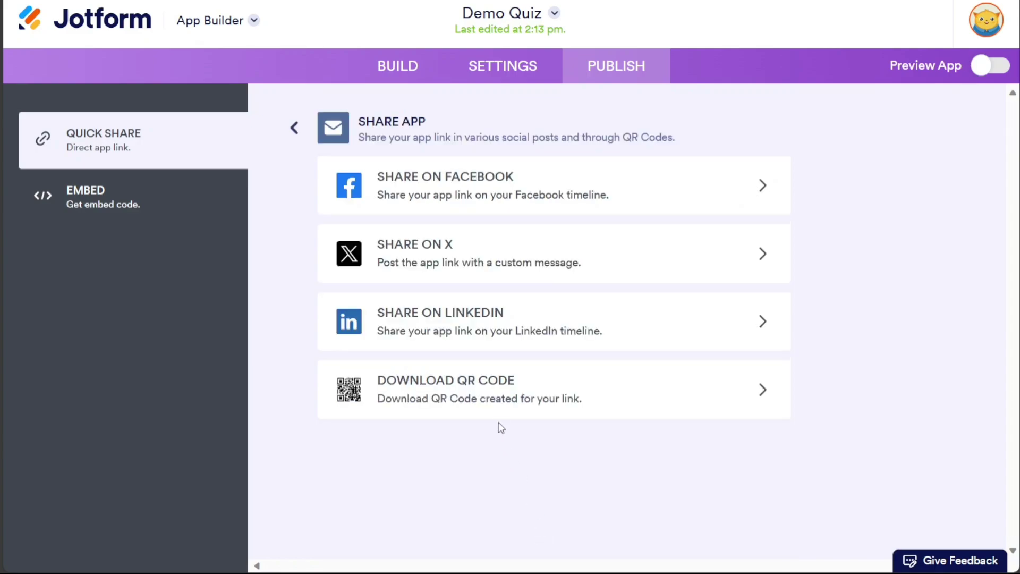
pyautogui.click(496, 407)
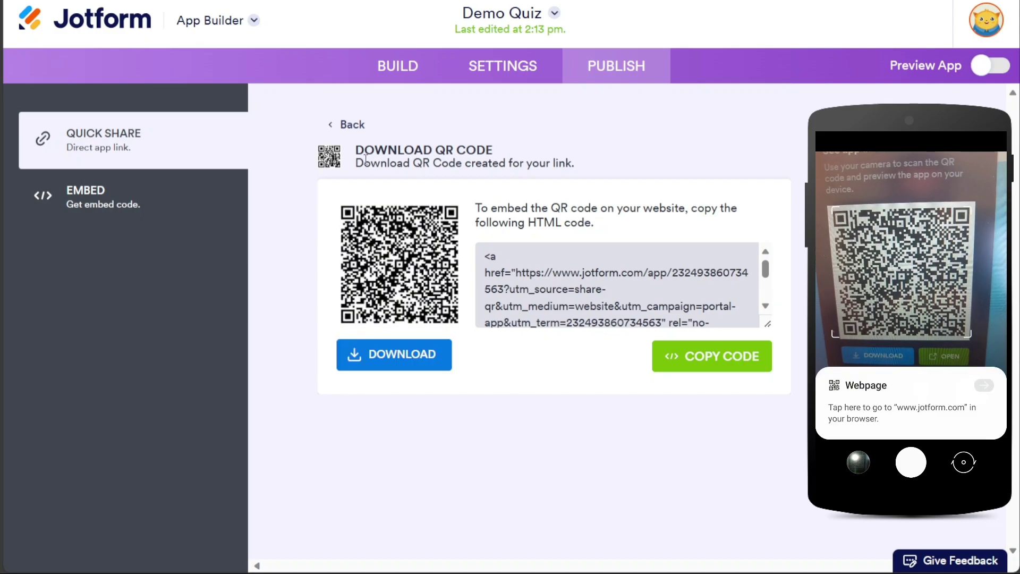
pyautogui.click(337, 125)
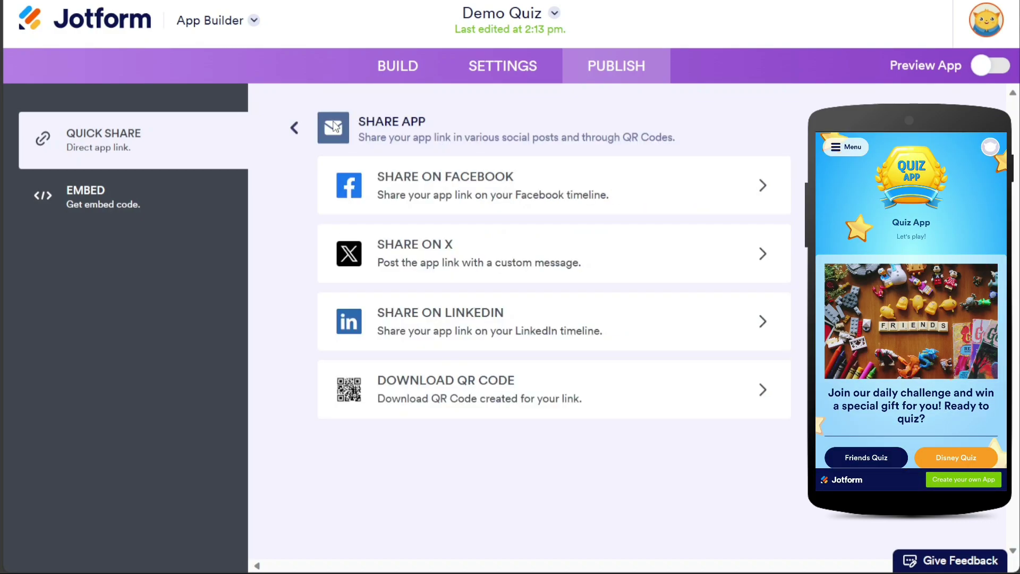
pyautogui.click(295, 129)
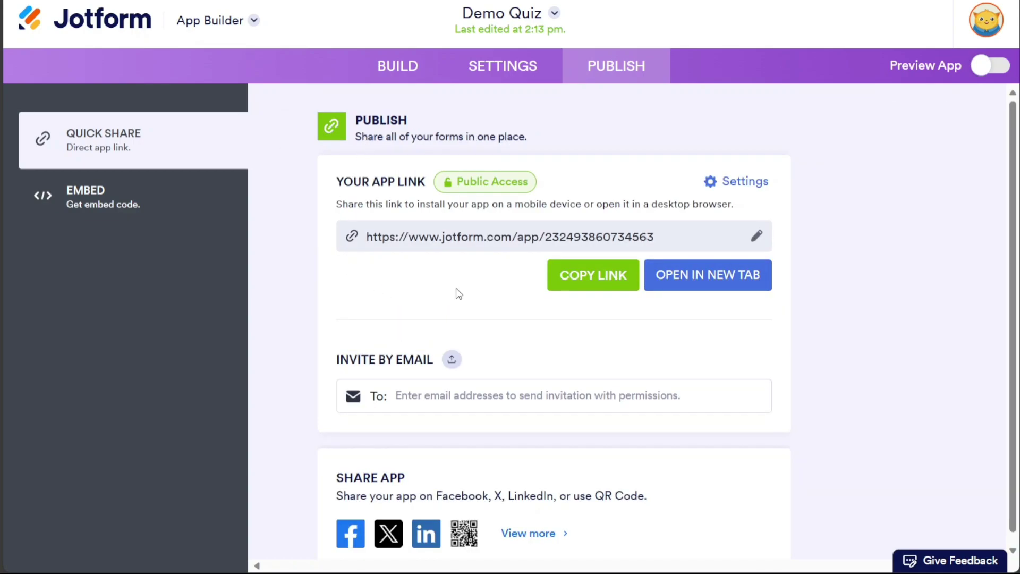
pyautogui.click(707, 276)
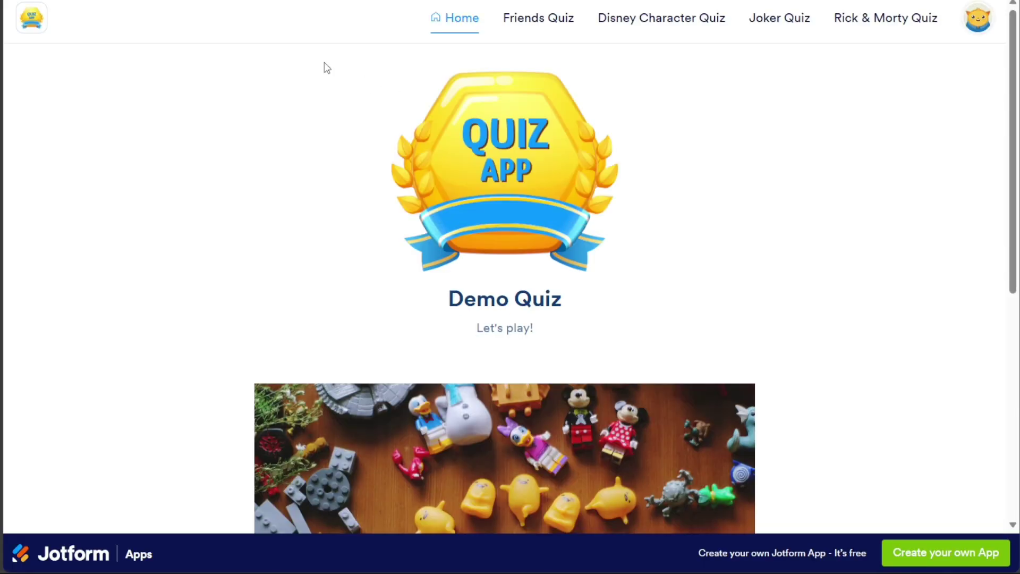
pyautogui.hotkey('ctrl', 'w')
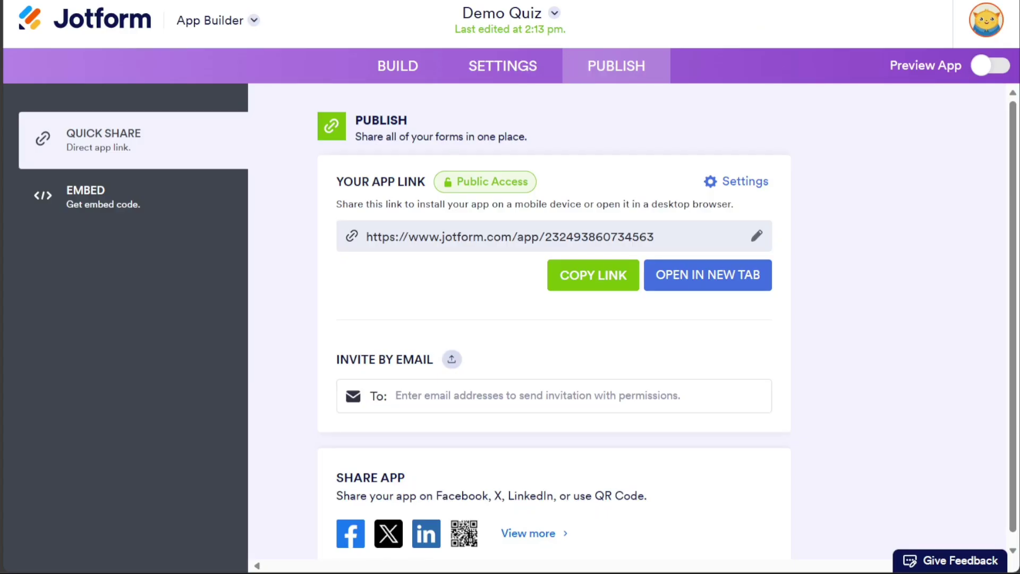
# Copy Demo Quiz's iframe embed code, 600 px high by 375 px wide
pyautogui.click(167, 184)
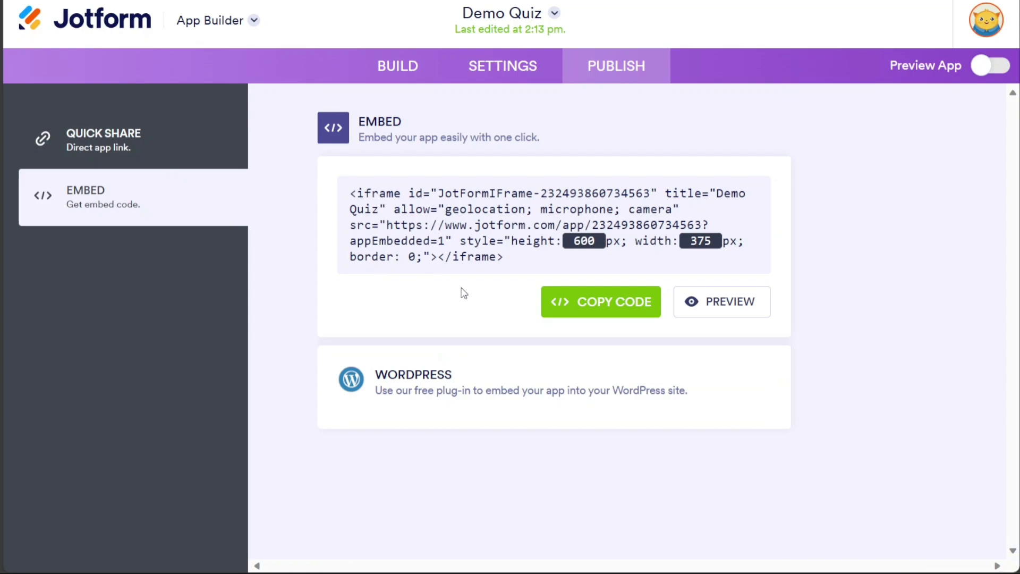
pyautogui.click(586, 303)
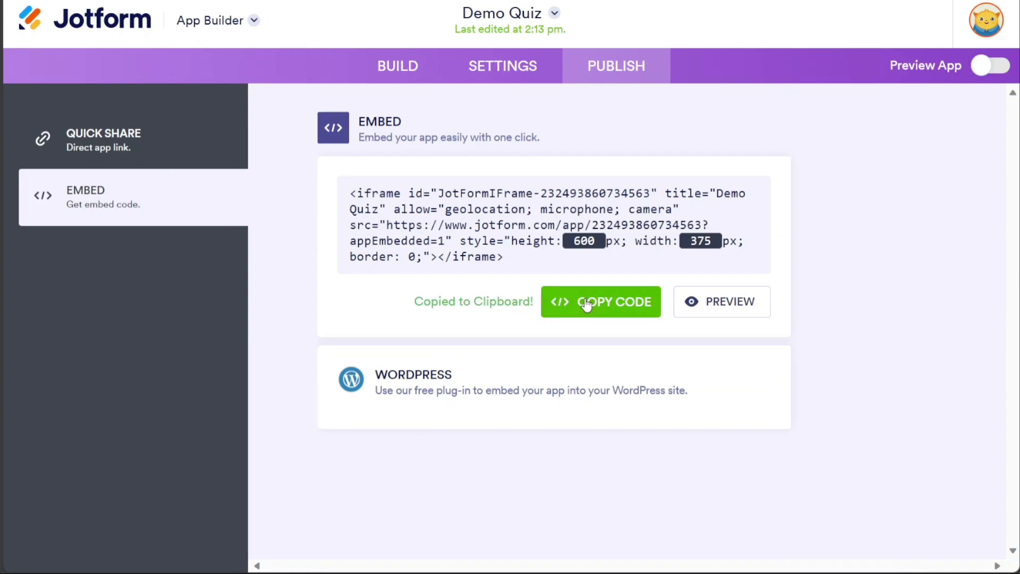
# In the live app, view the Rick & Morty Quiz's 36-question trivia, then return Home
pyautogui.click(208, 148)
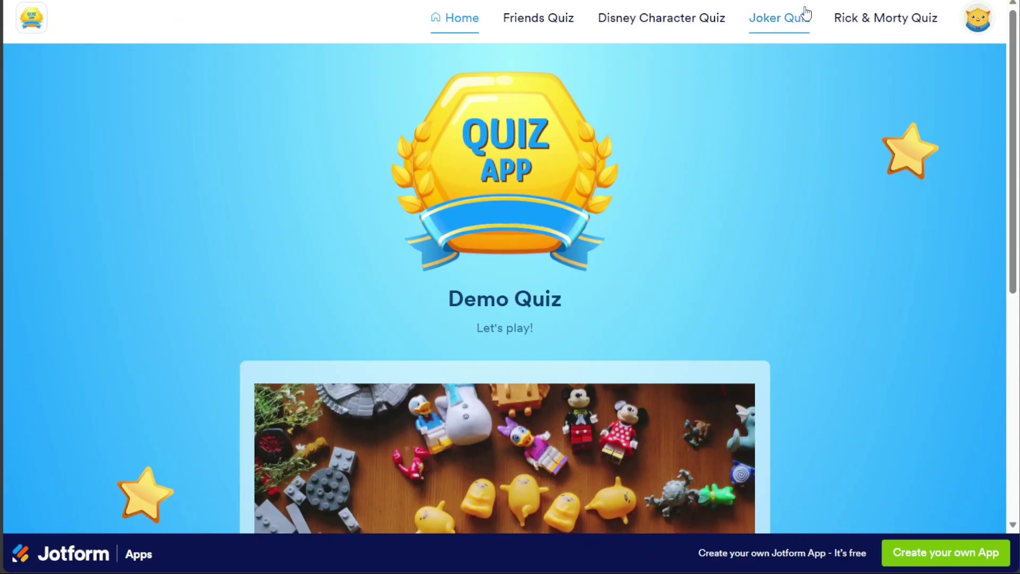
pyautogui.click(856, 25)
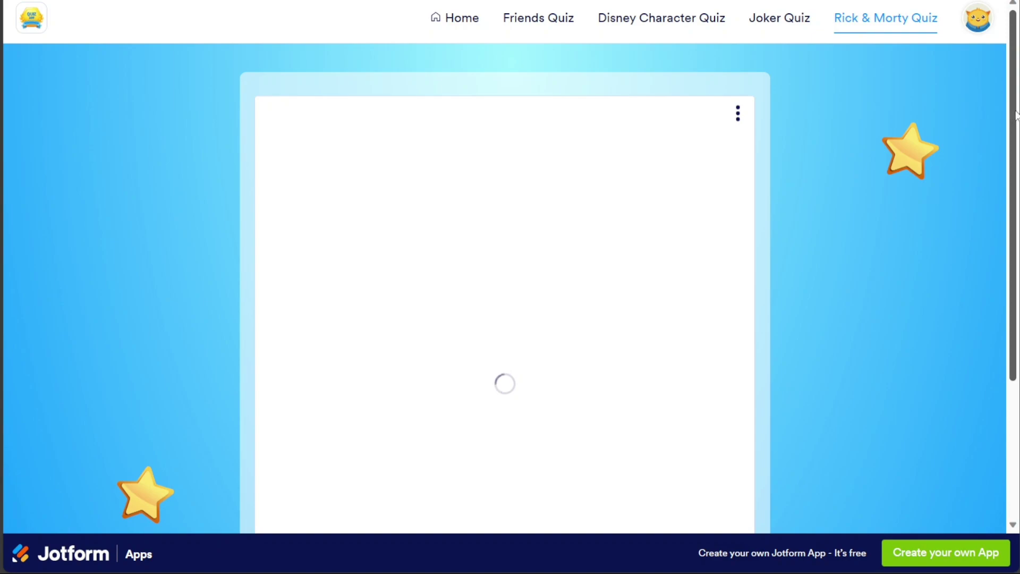
pyautogui.moveTo(1015, 113); pyautogui.dragTo(1015, 186)
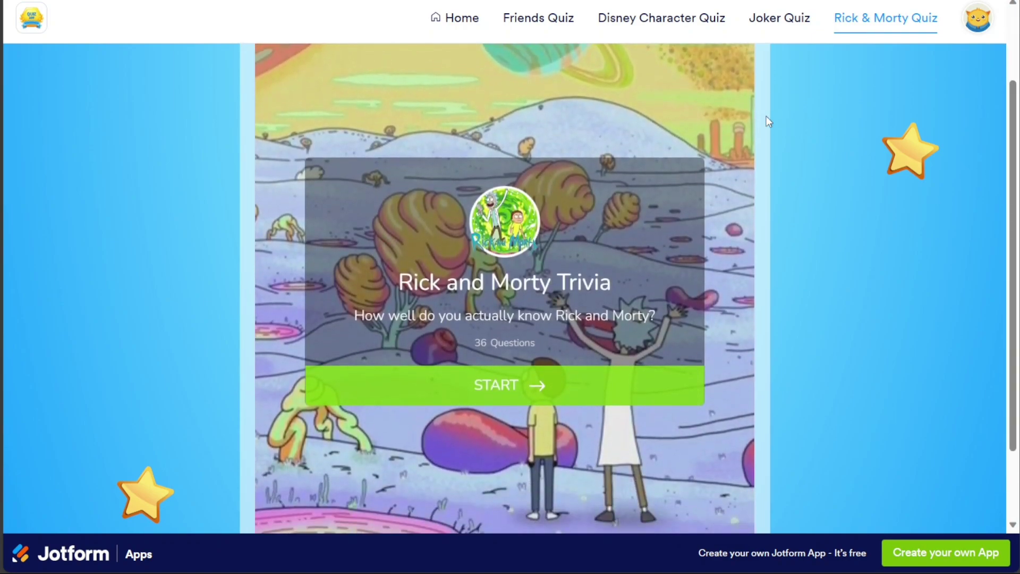
pyautogui.click(466, 26)
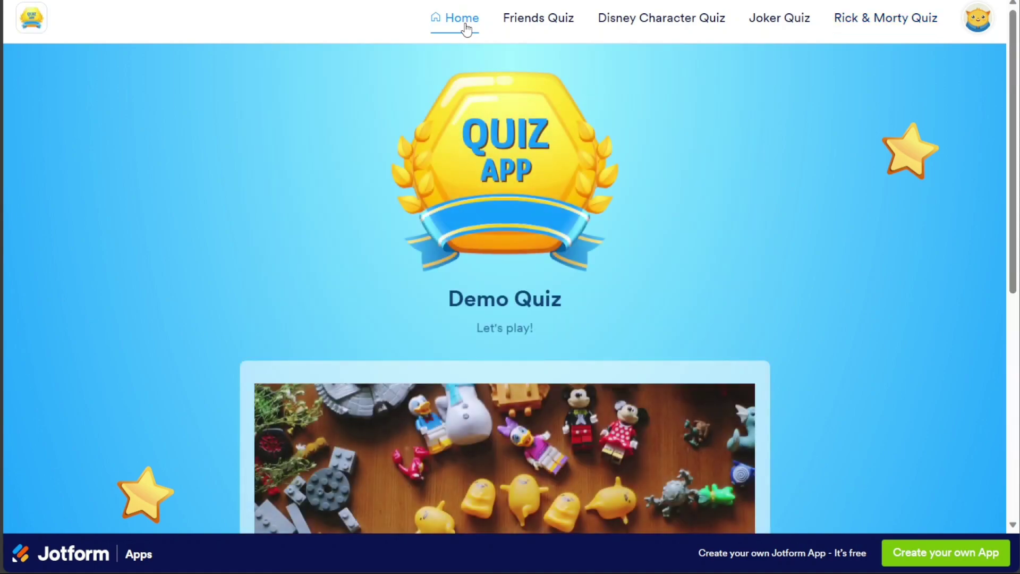